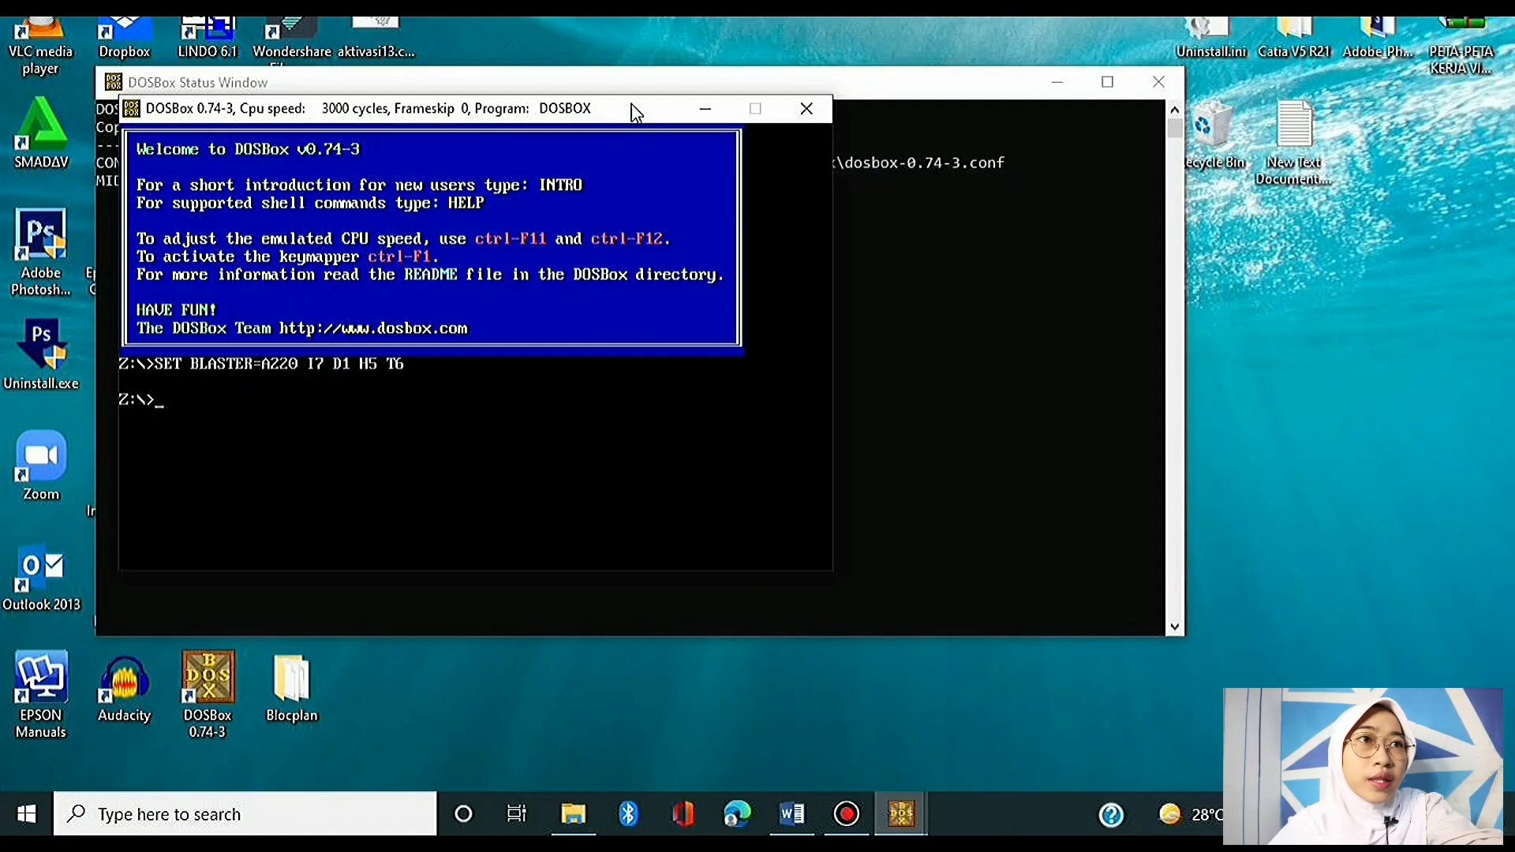
# Step: Move the DOSBox status window lower and switch the DOSBox console to full screen
pyautogui.moveTo(639, 89); pyautogui.dragTo(612, 198)
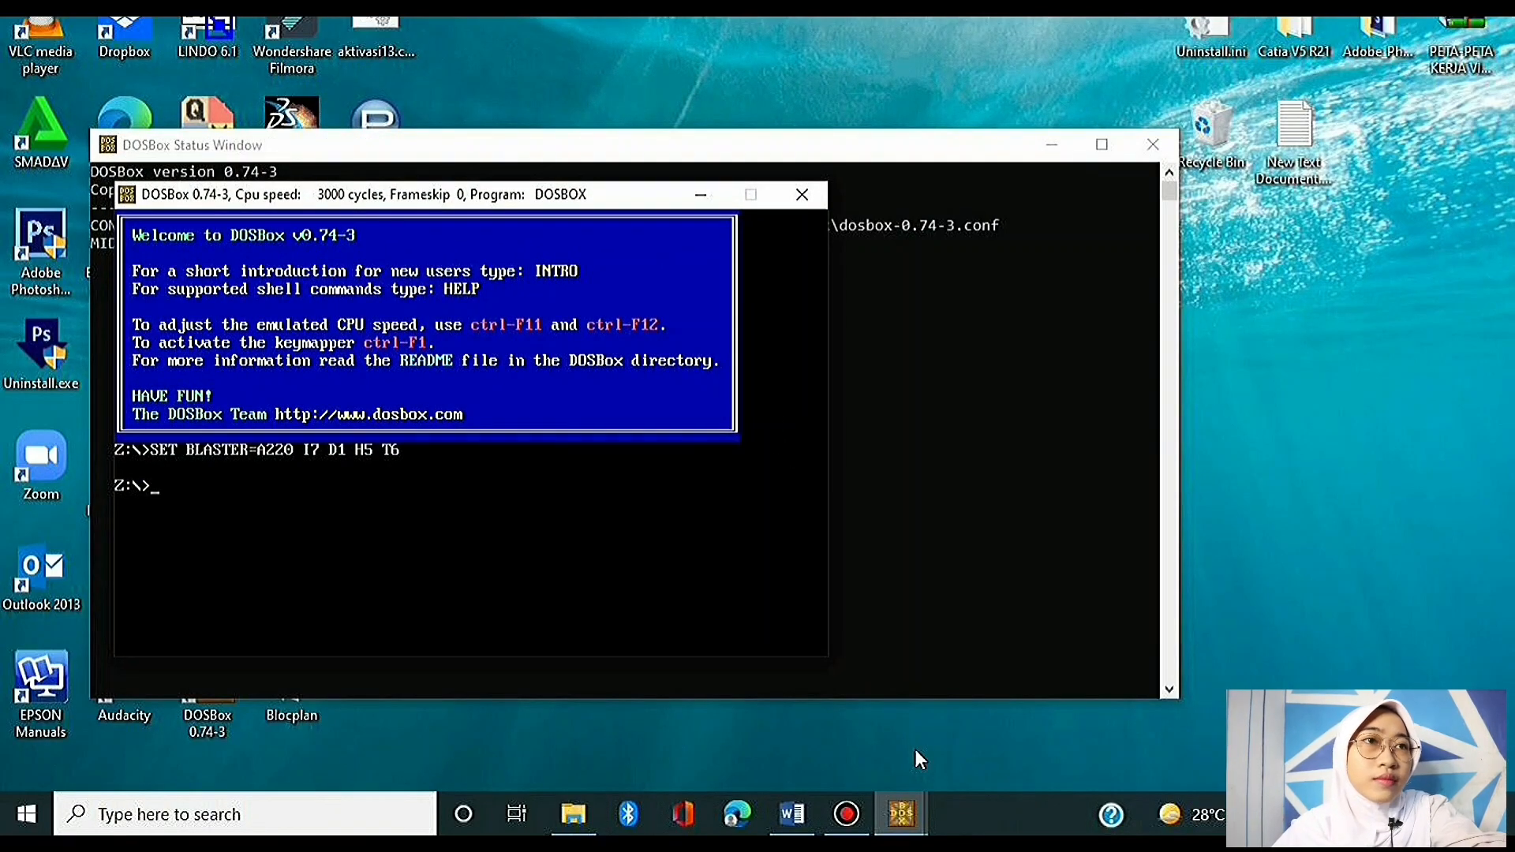
pyautogui.hotkey('alt', 'Return')
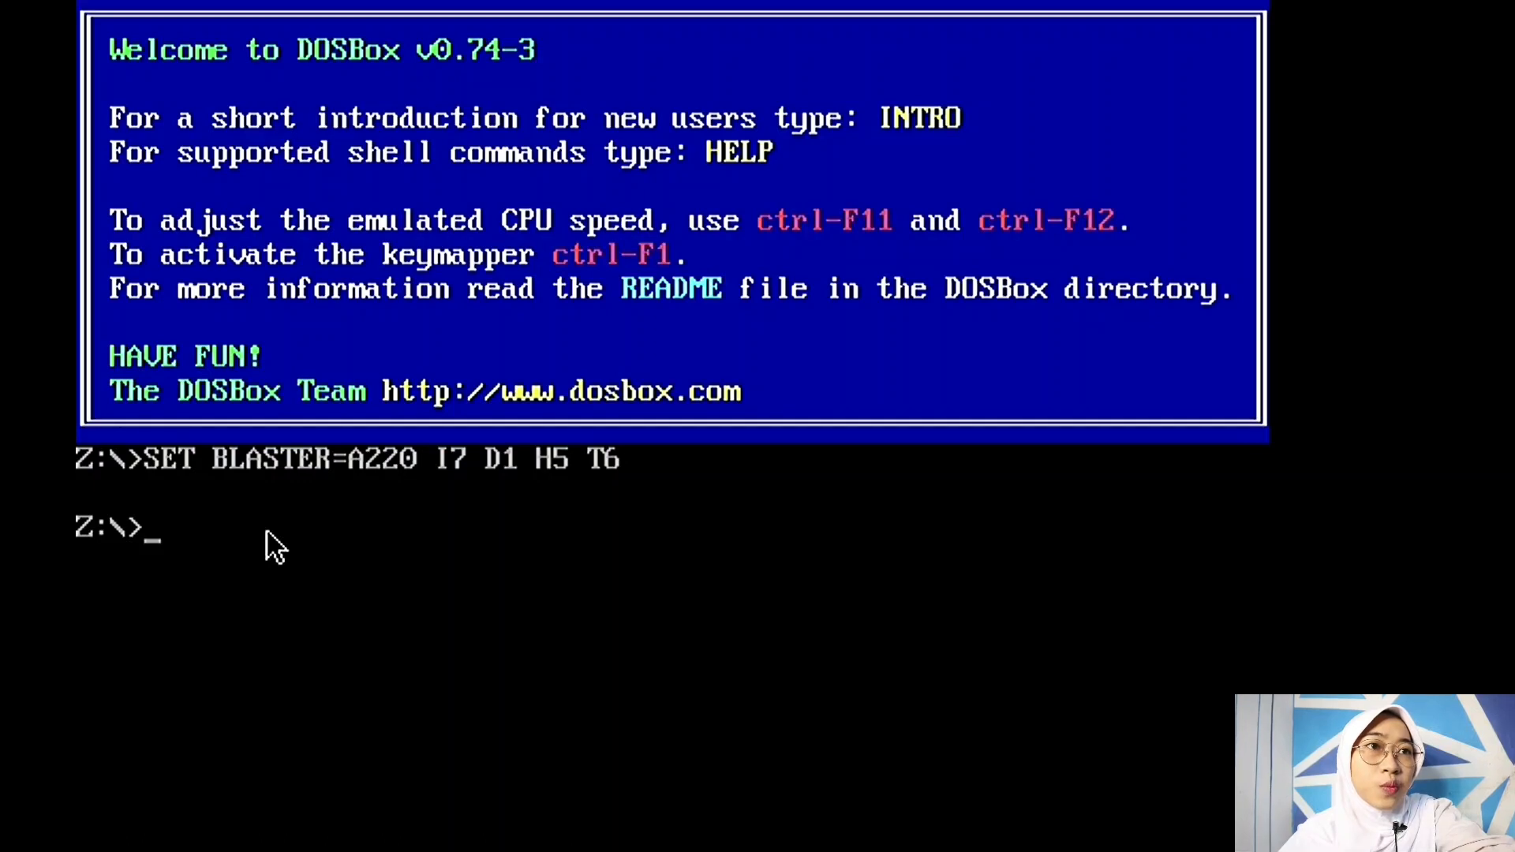
# Step: Mount C:\BLOCPLAN as drive C, switch to C:\, and run BPLAN90.EXE
pyautogui.write('MOUNT ')
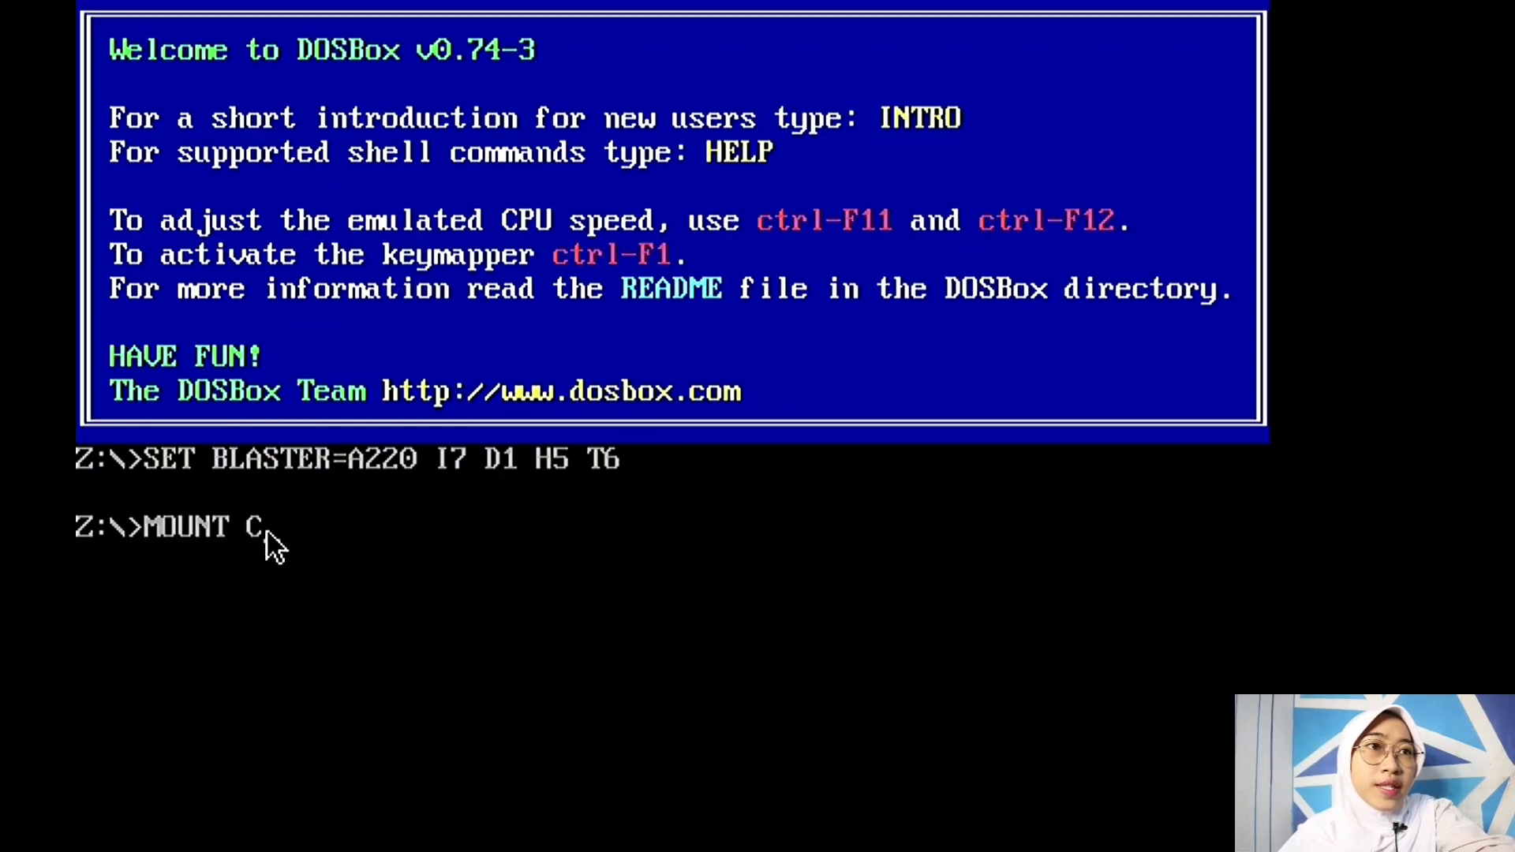
pyautogui.write('C C:\\BLOCPLAN')
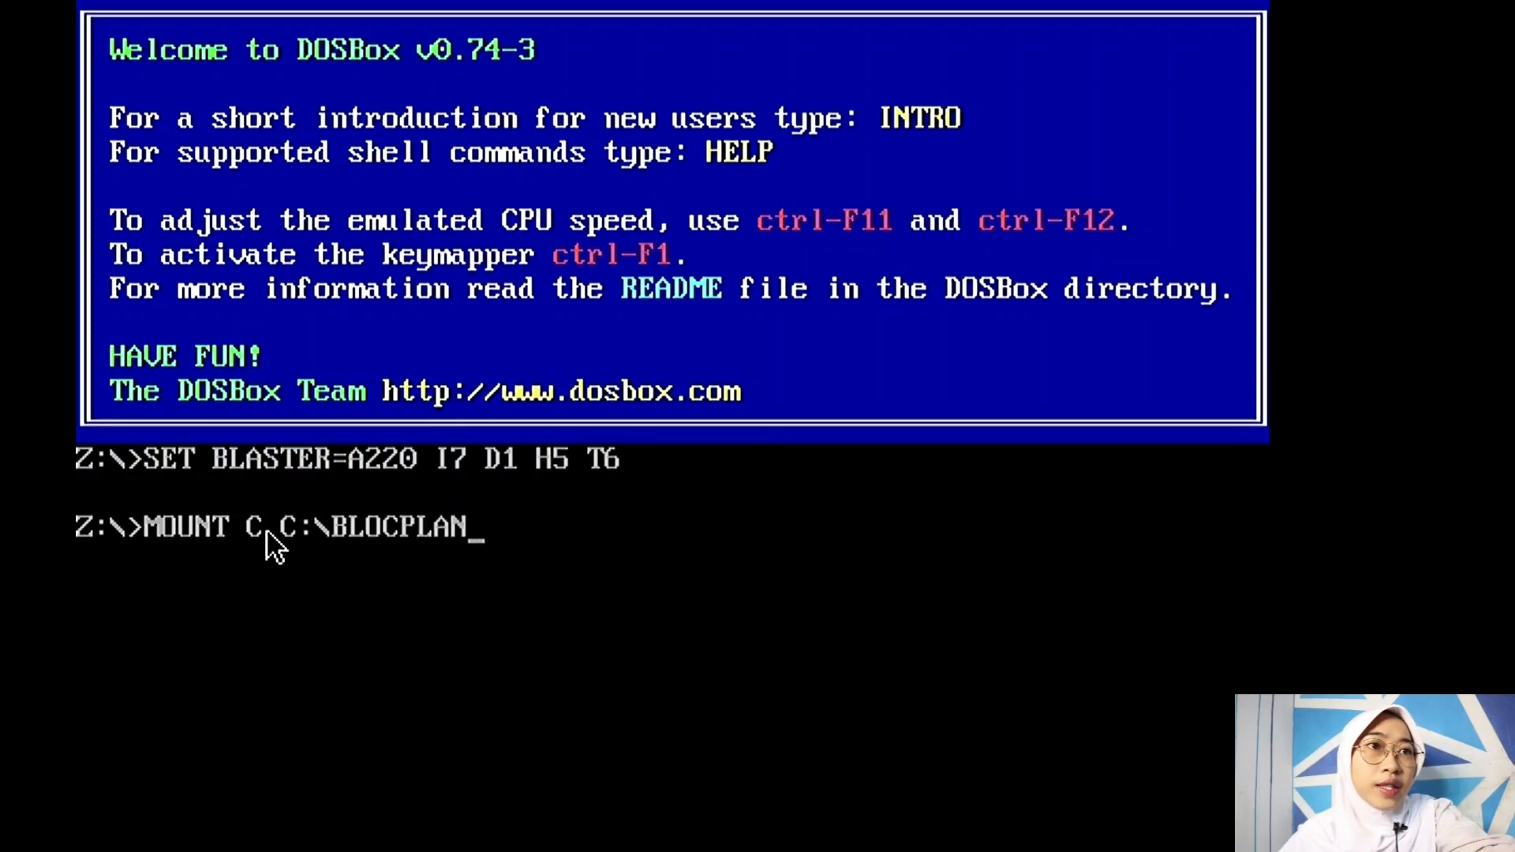
pyautogui.press('Return')
pyautogui.write('C')
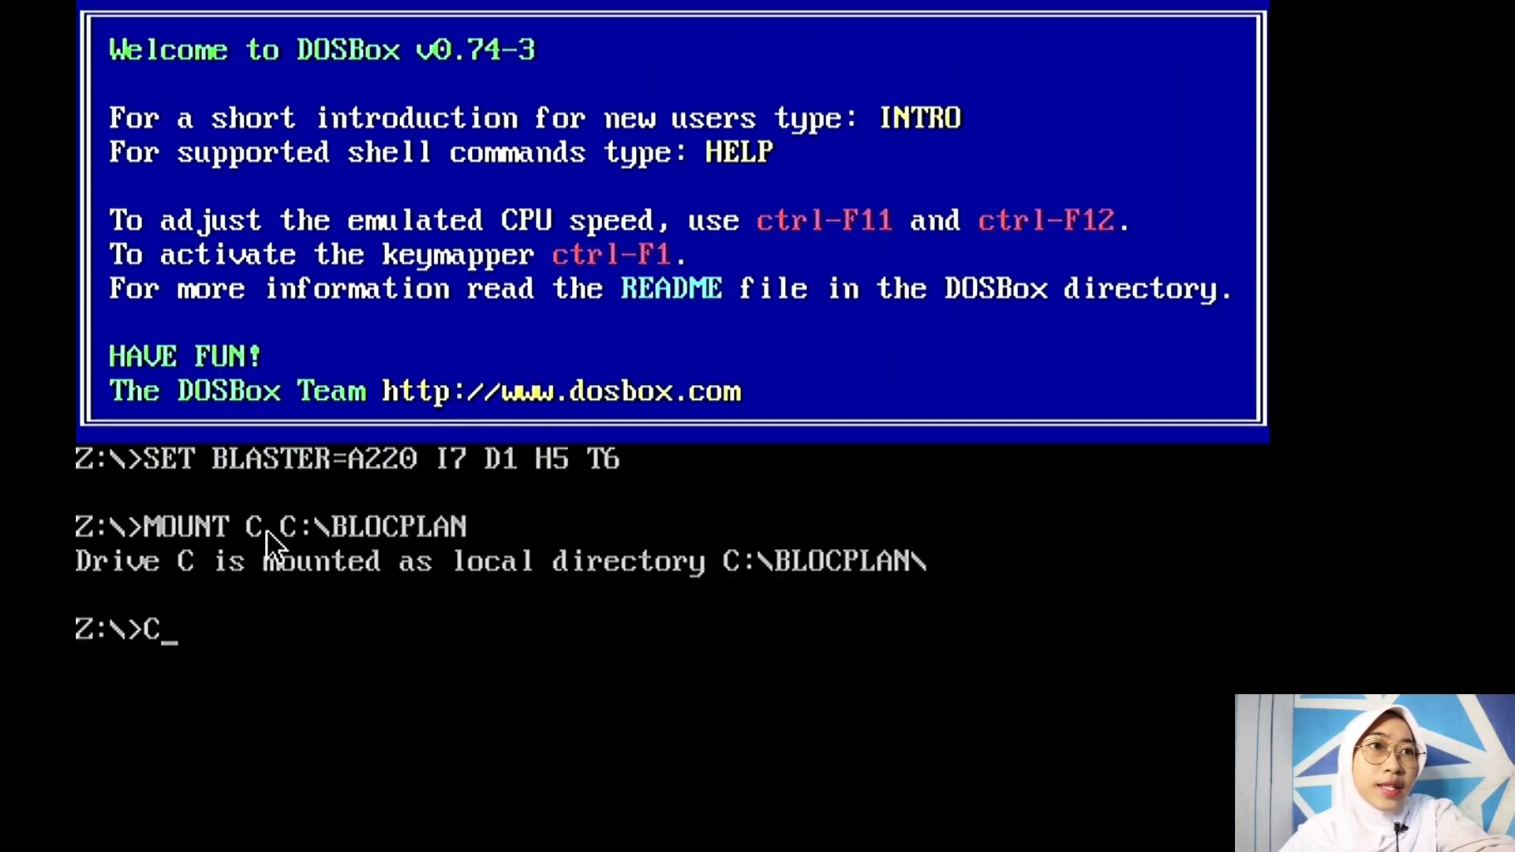
pyautogui.write(':\\')
pyautogui.press('Return')
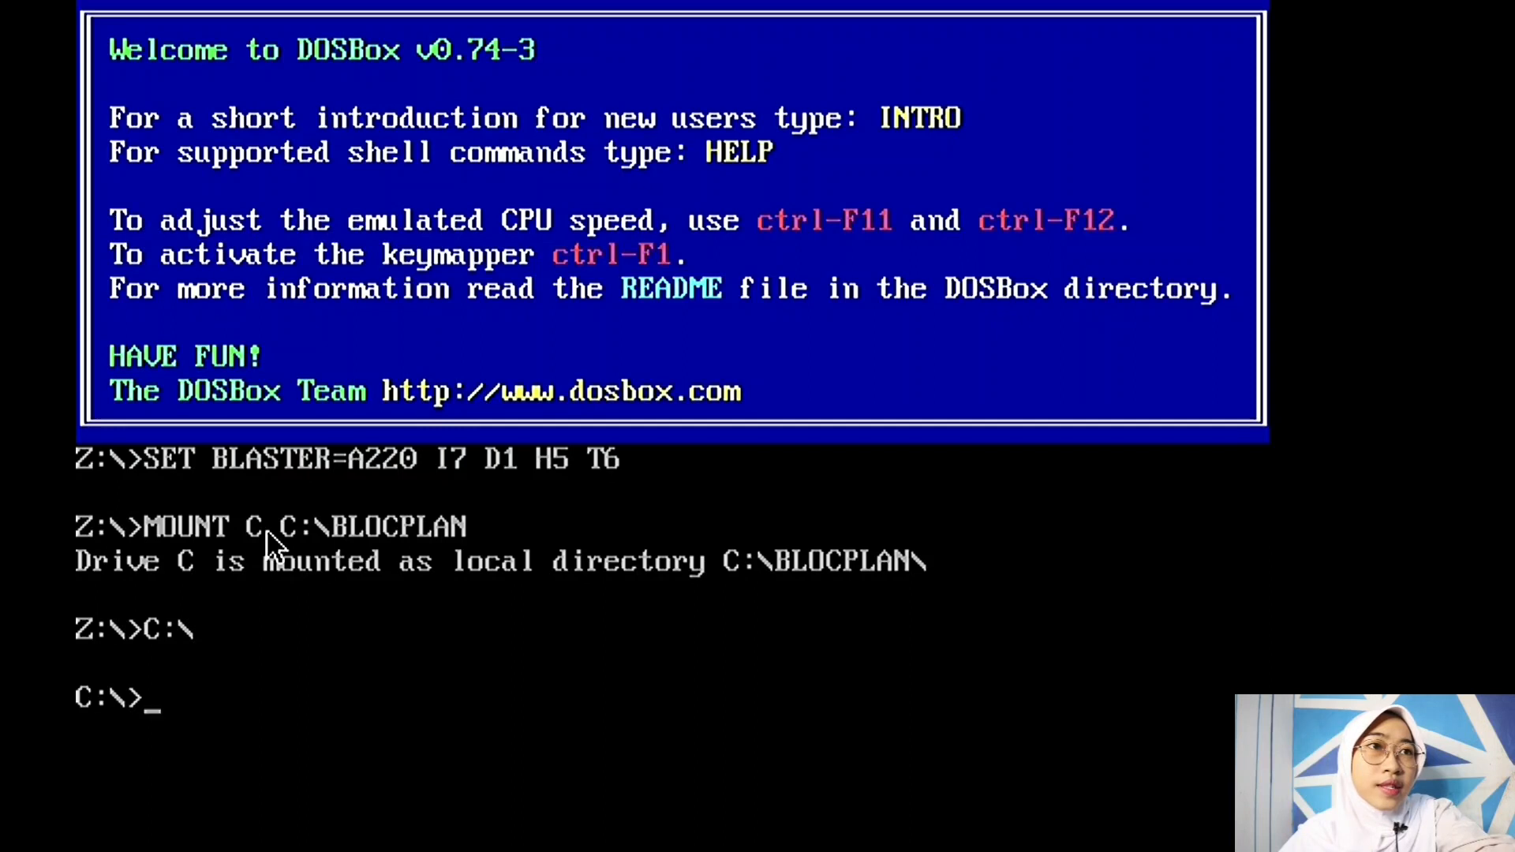
pyautogui.write('BPLAN')
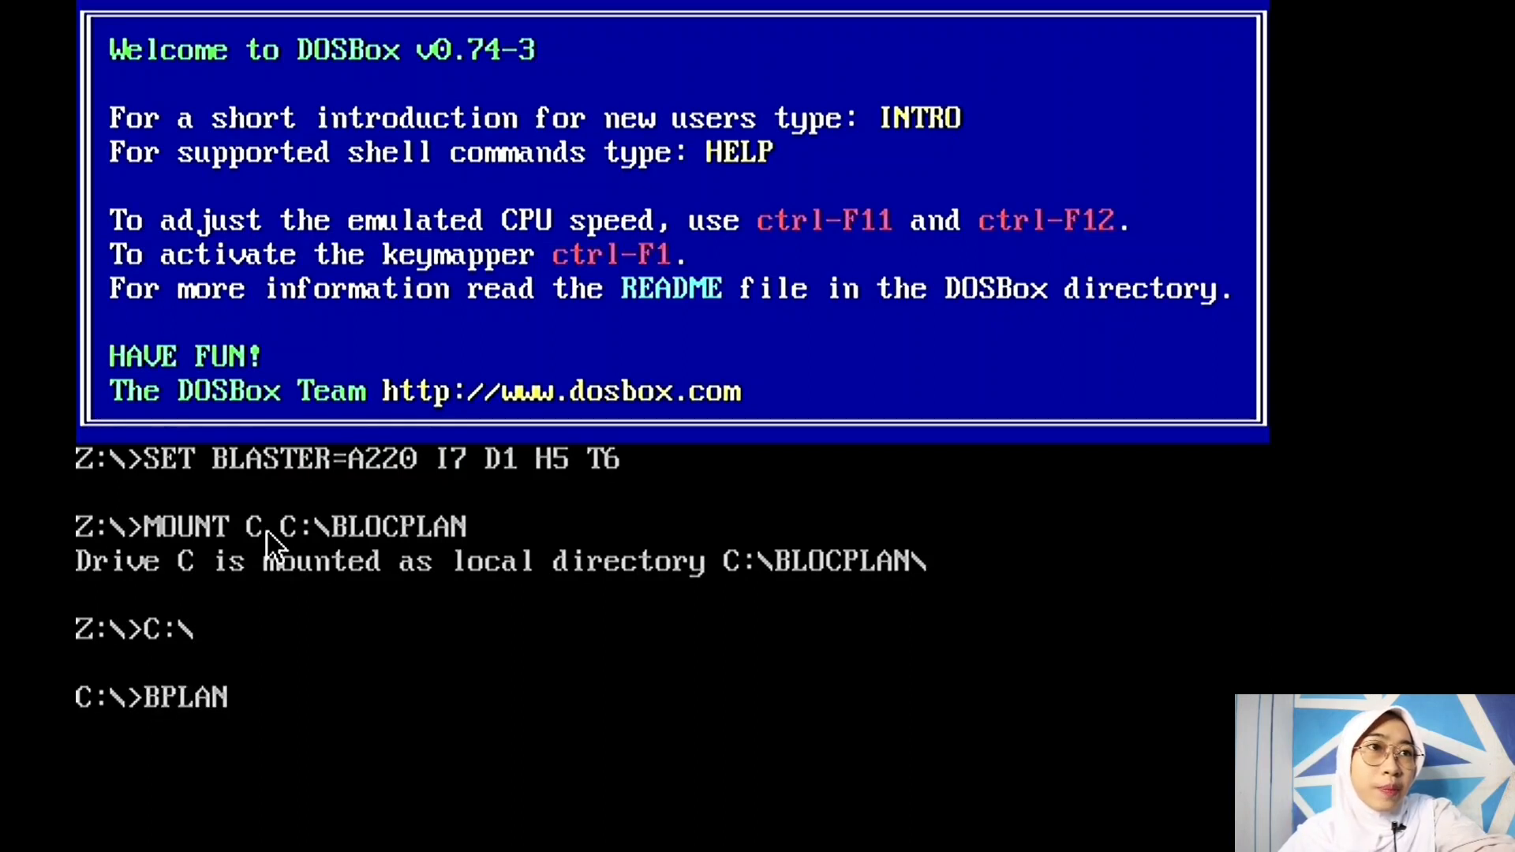
pyautogui.write('90.EXE')
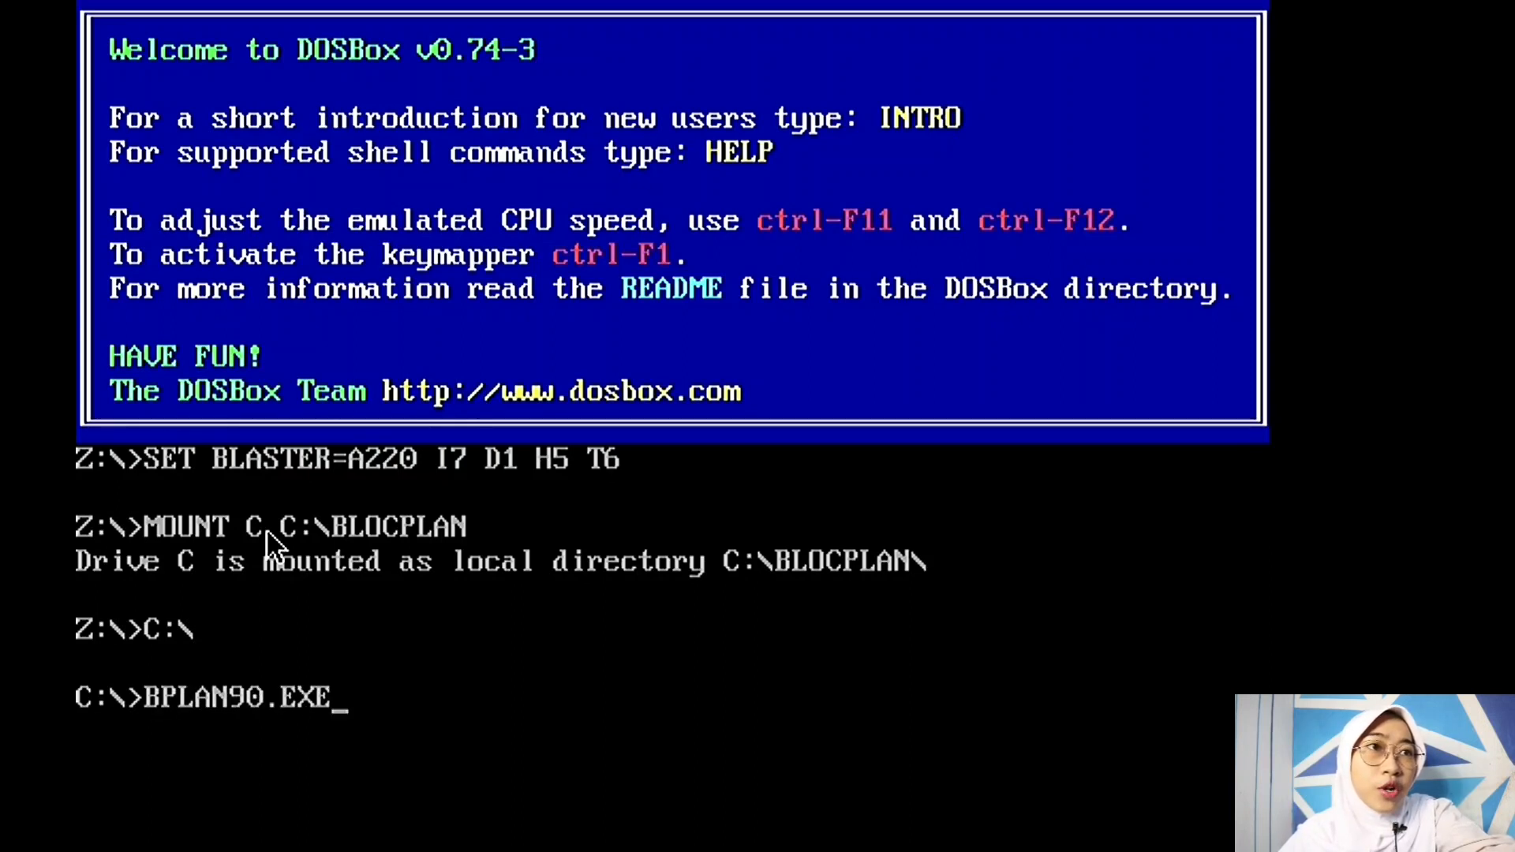
pyautogui.press('Return')
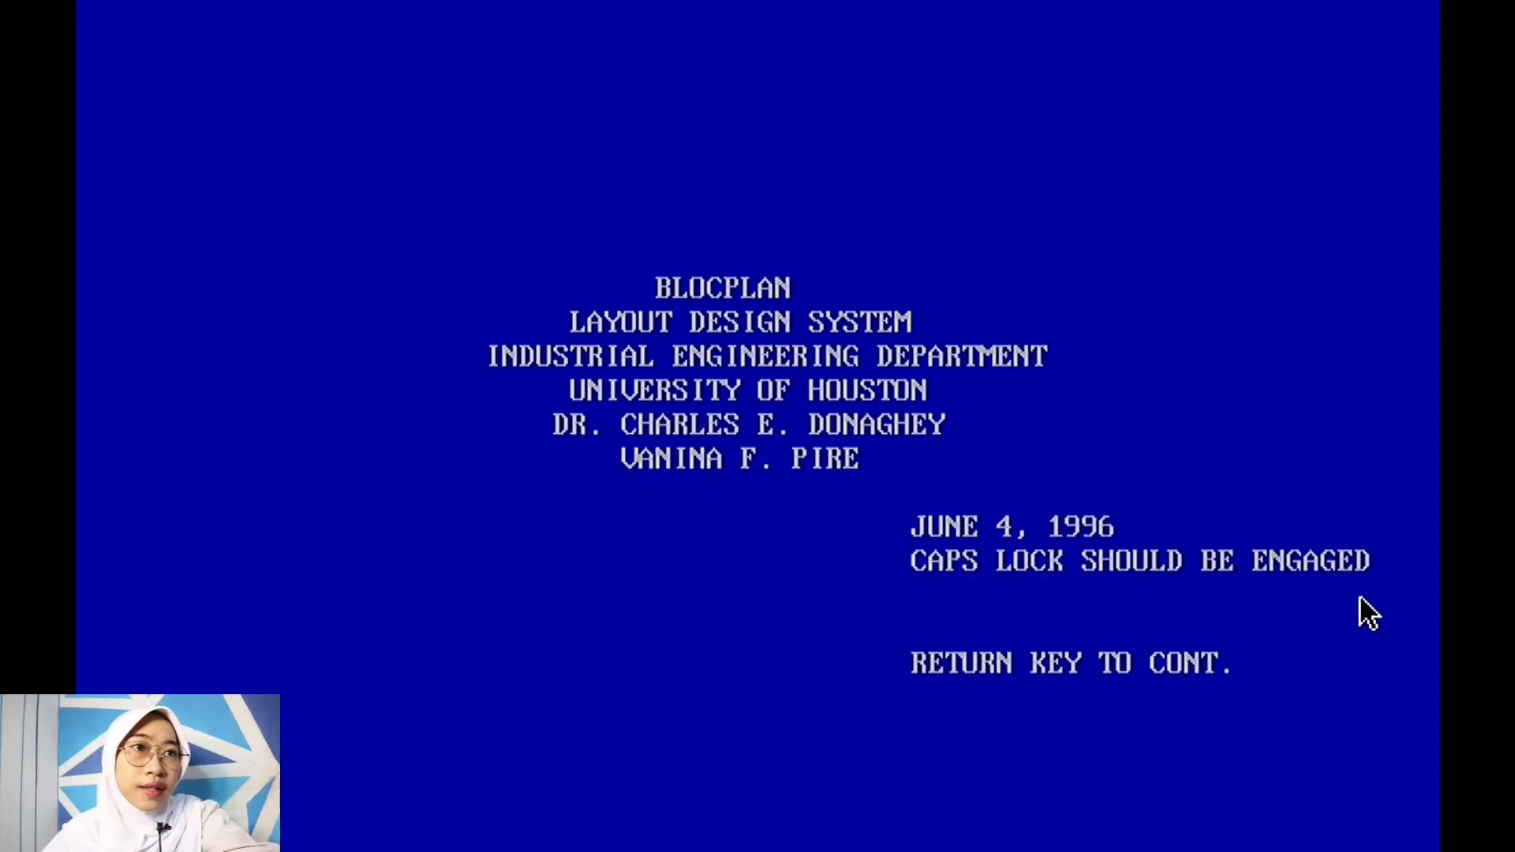
# Step: Continue from the BLOCPLAN title screen to the disk-or-keyboard data prompt
pyautogui.press('Return')
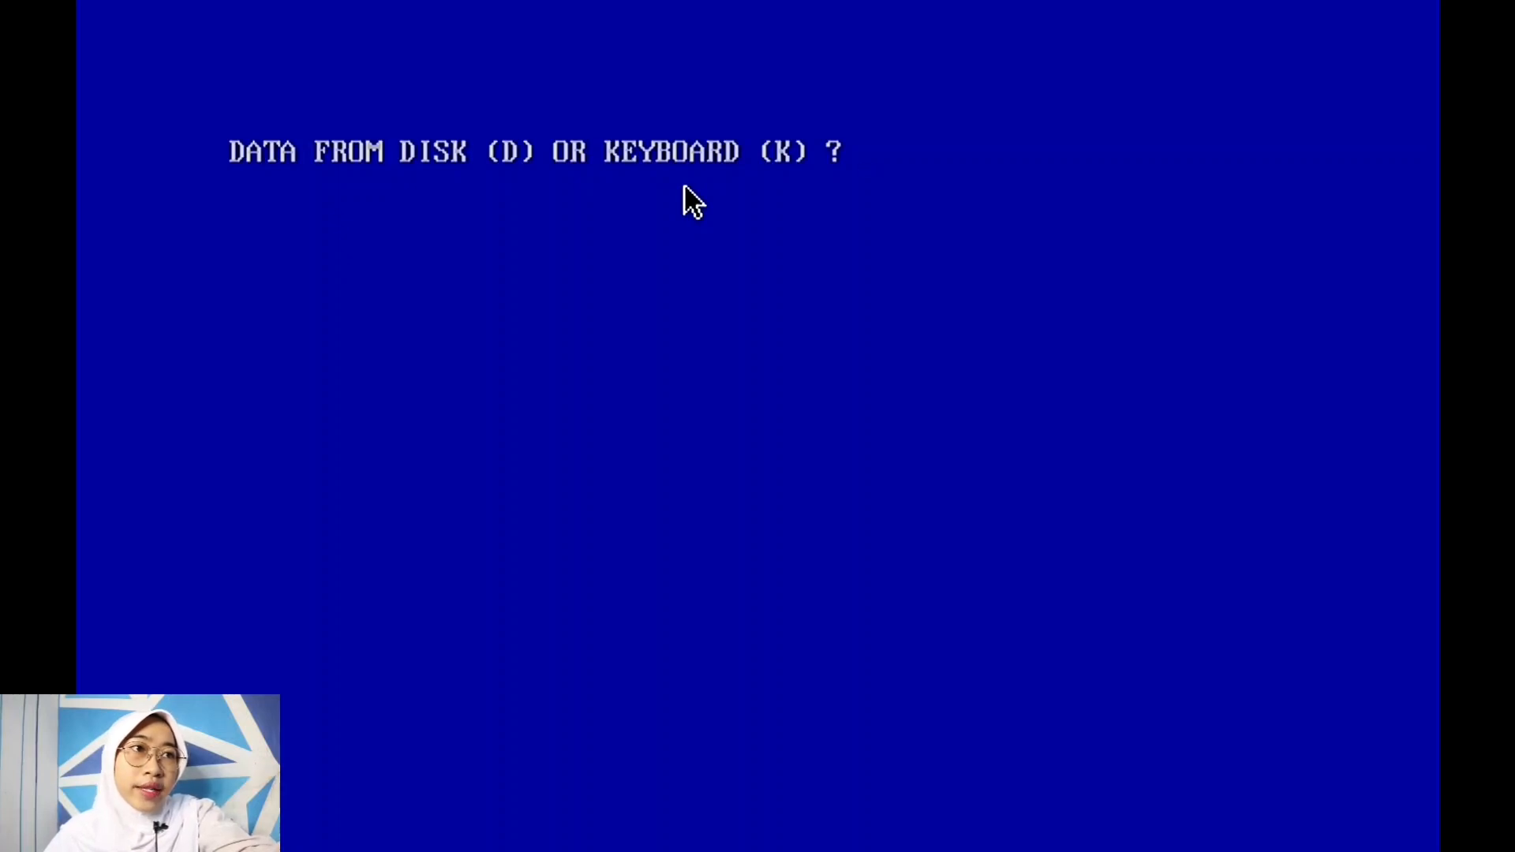
# Step: Choose disk as the data source and enter problem name 'KOTAK PERKAKAS BENGKEL_KELOMPOK 4_4ID12'
pyautogui.write('D')
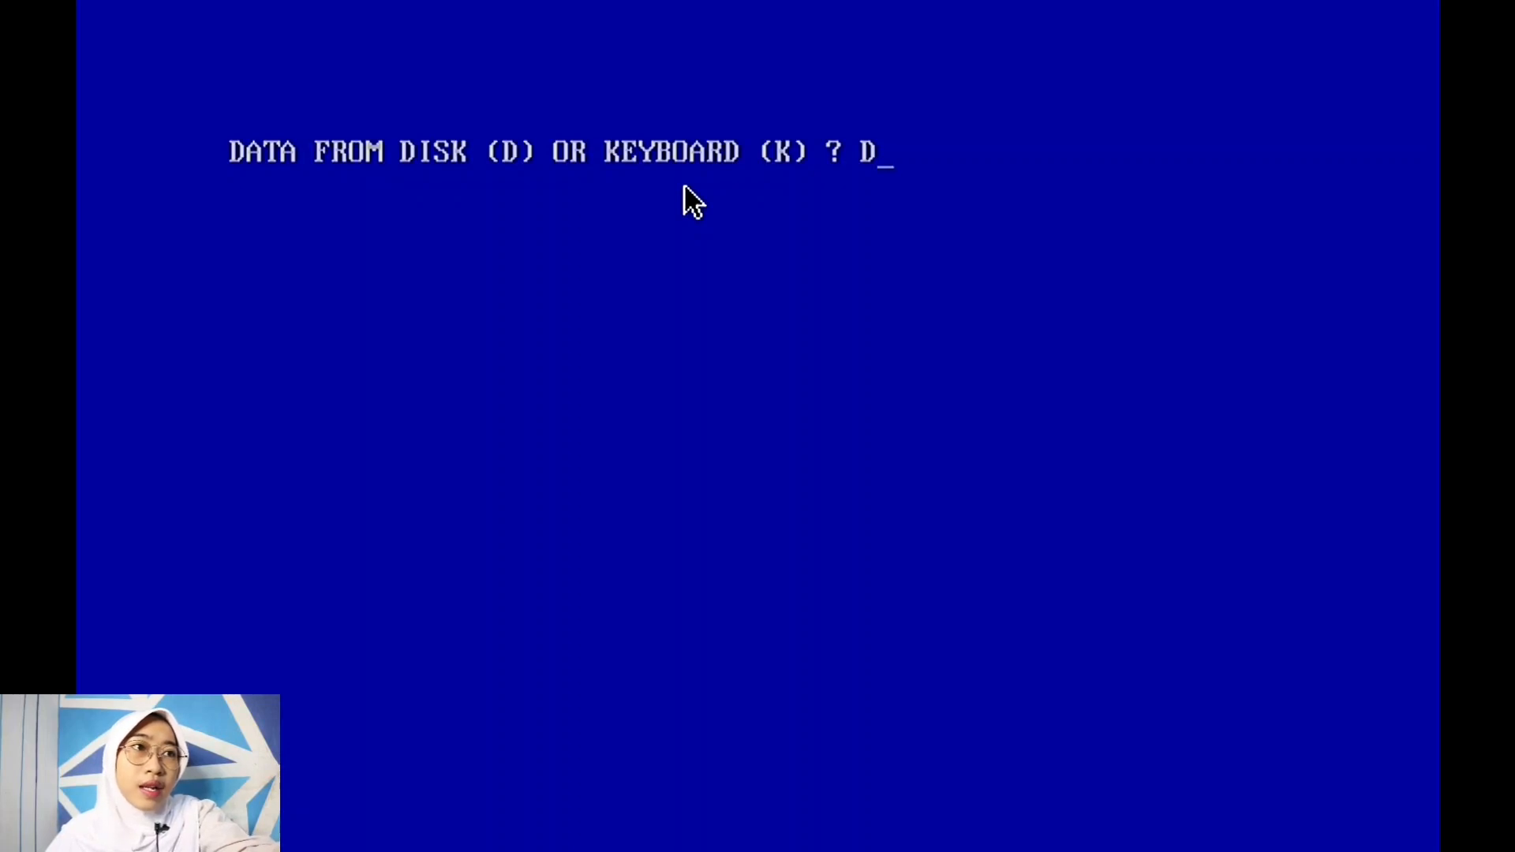
pyautogui.press('Return')
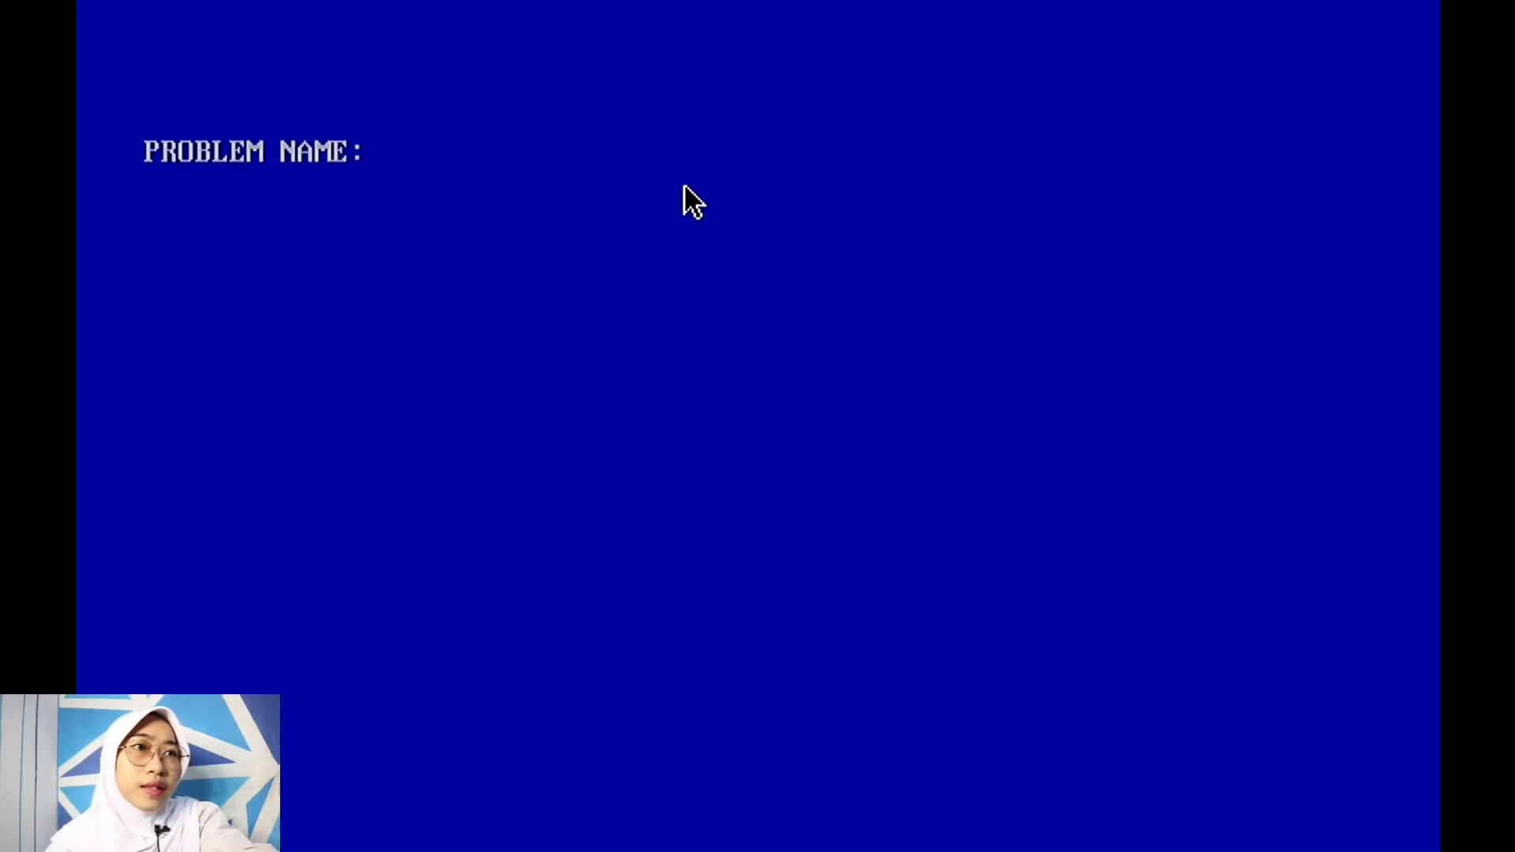
pyautogui.write('KOTAK ')
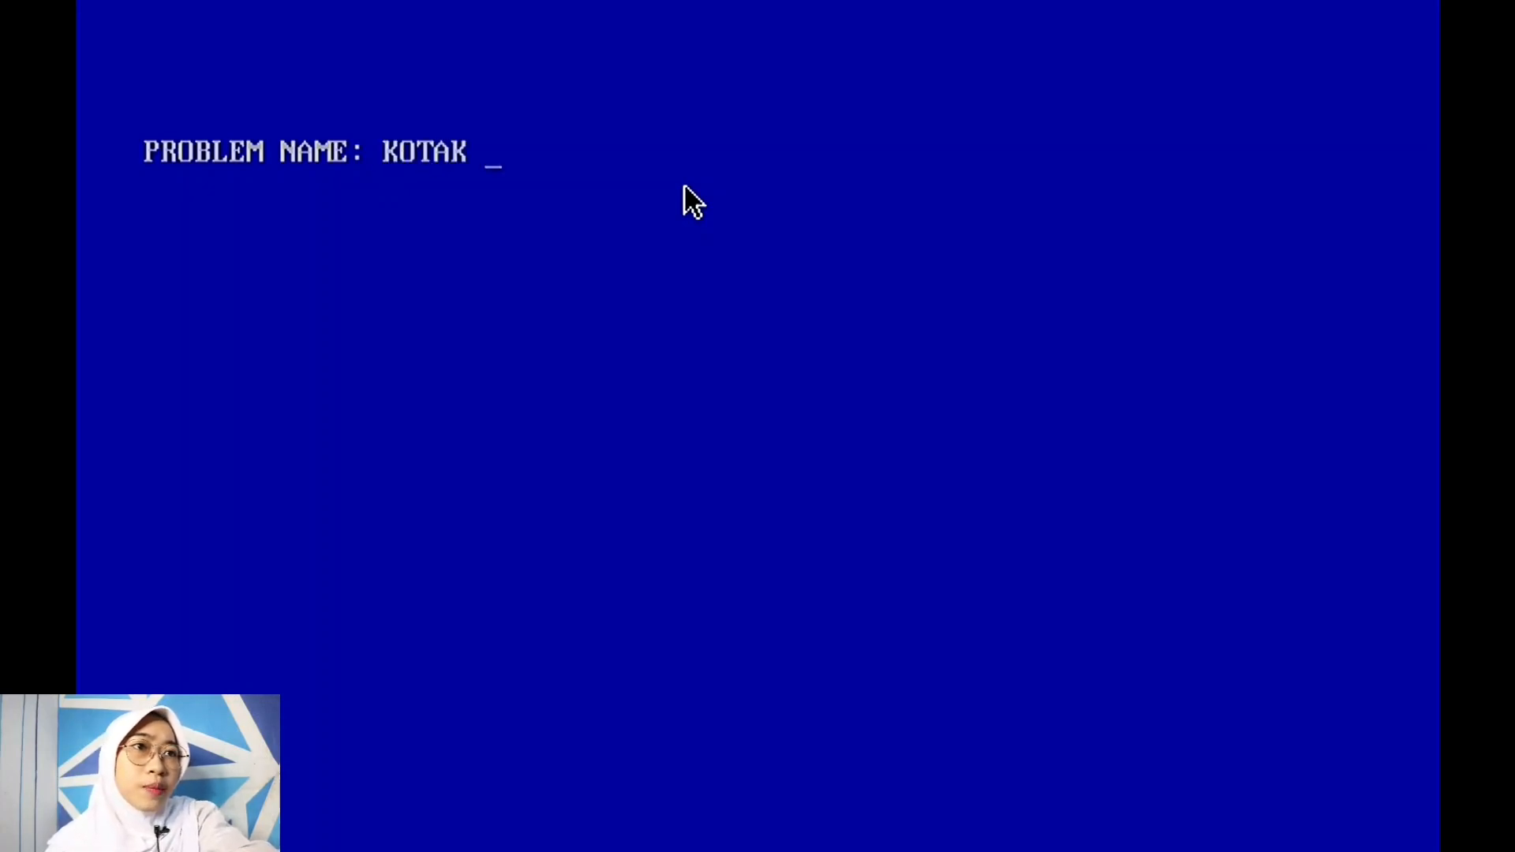
pyautogui.write('PERKAKAS BENG')
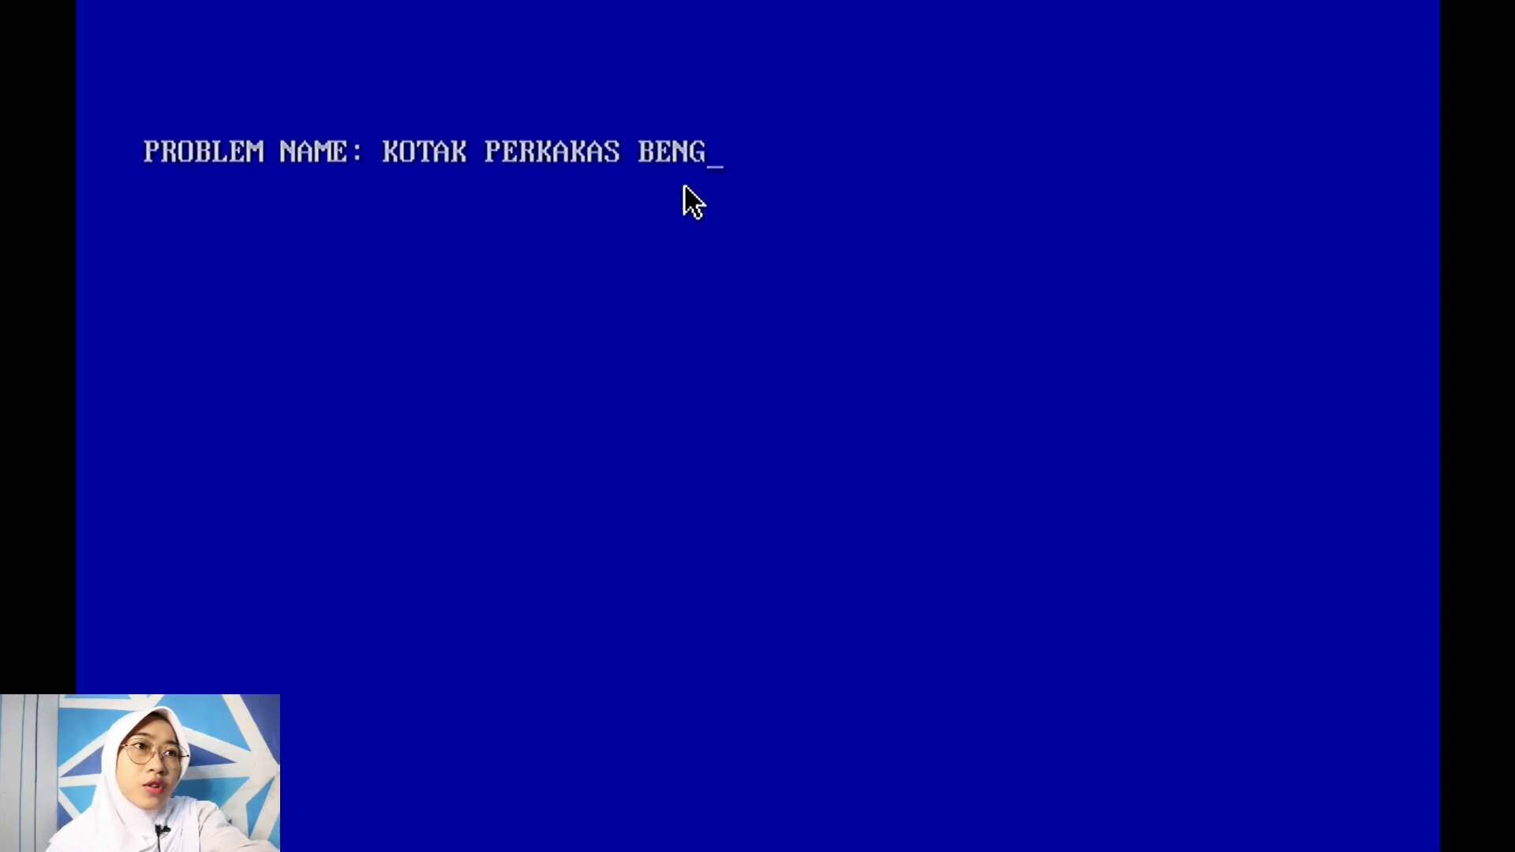
pyautogui.write('KEL_')
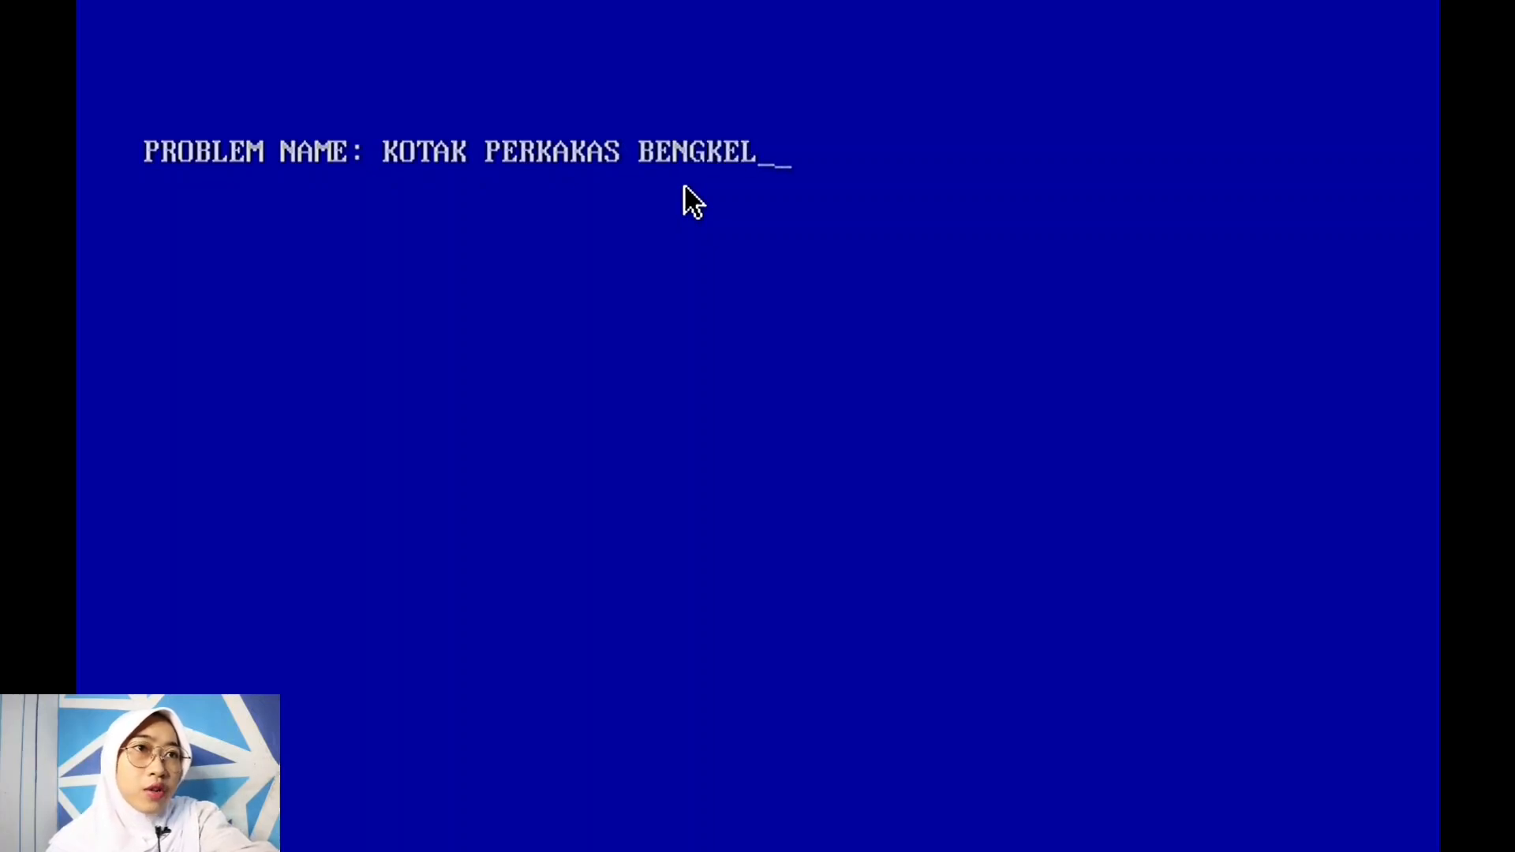
pyautogui.write('KELOMPOK')
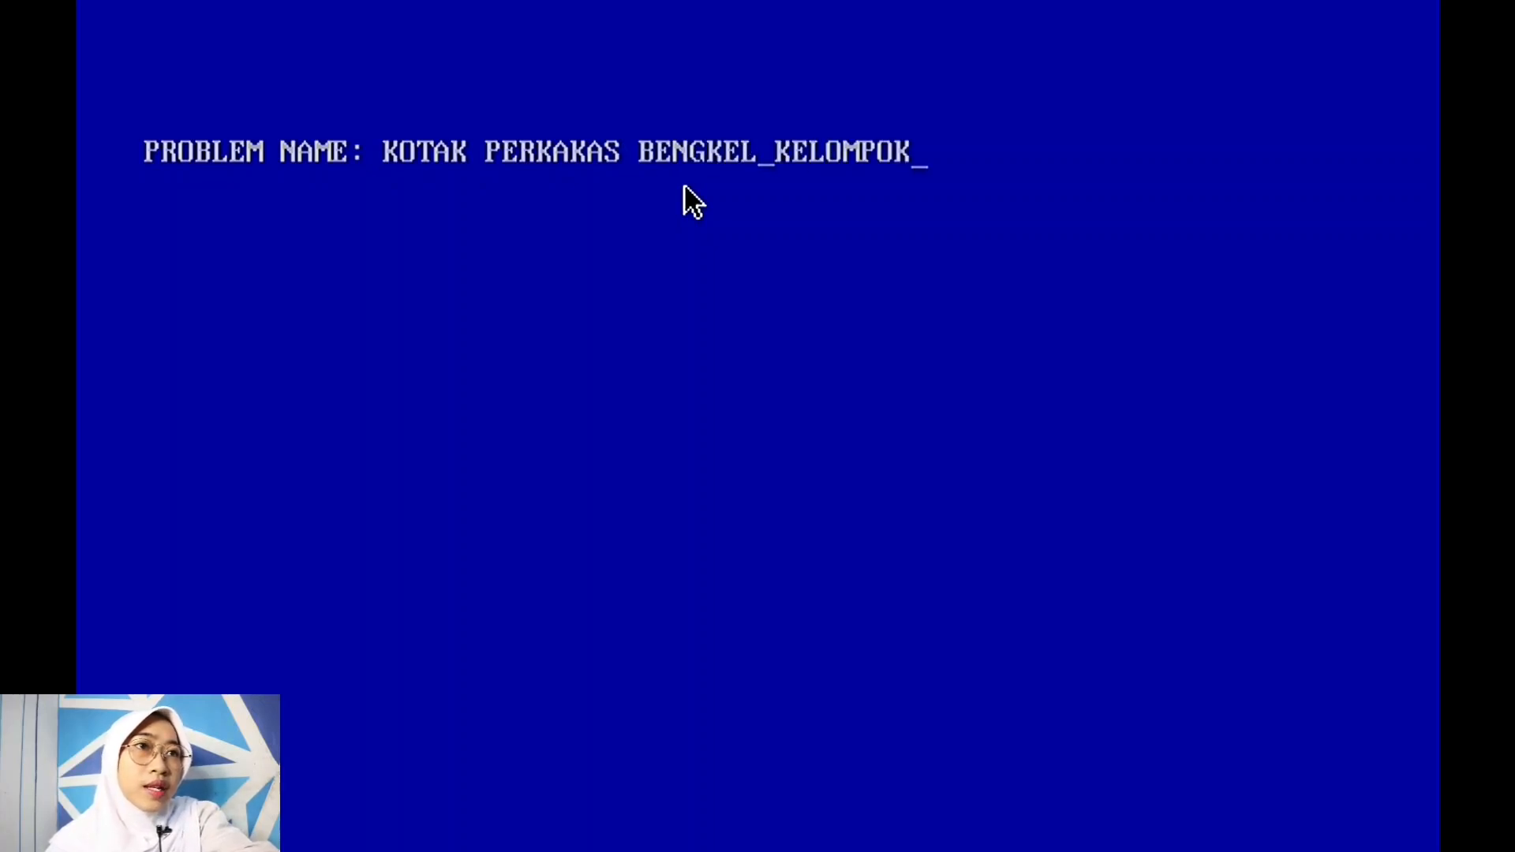
pyautogui.write(' 4_')
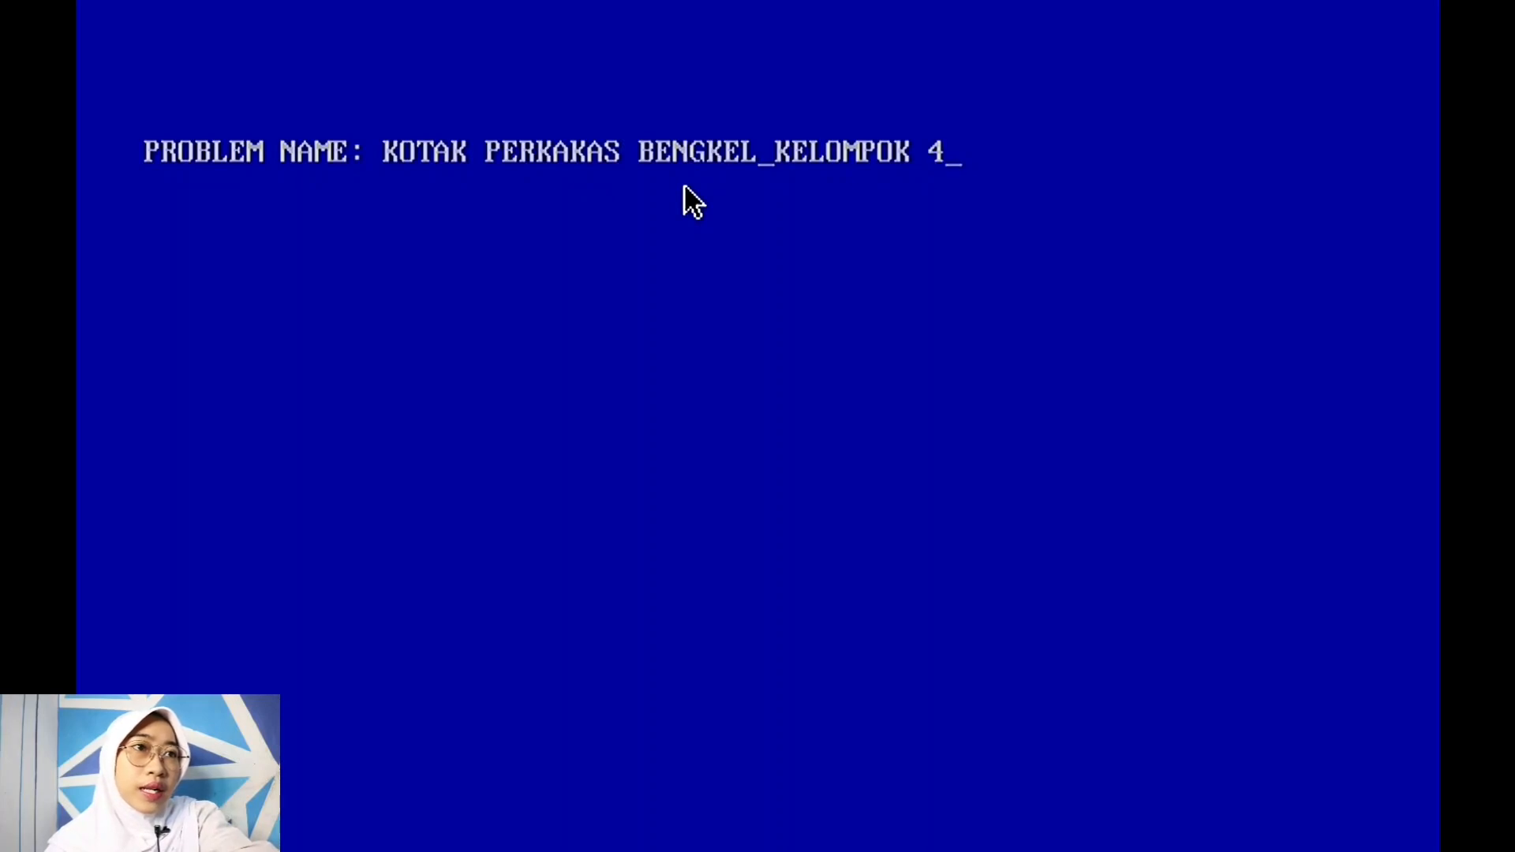
pyautogui.write('4ID12')
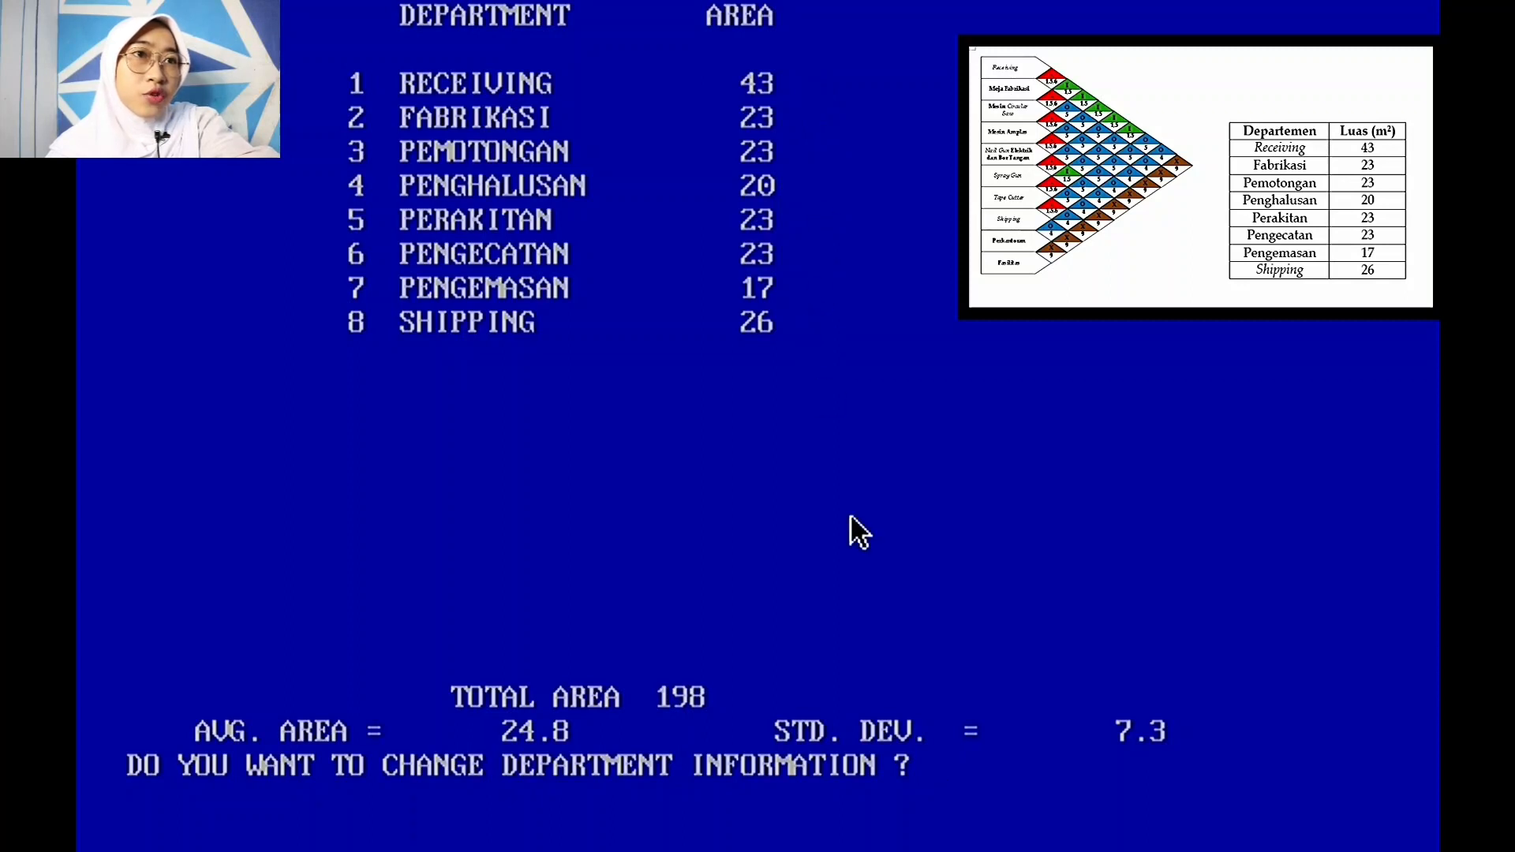
# Step: Answer N to keep the department information and display the relationship chart
pyautogui.write('n')
pyautogui.press('Return')
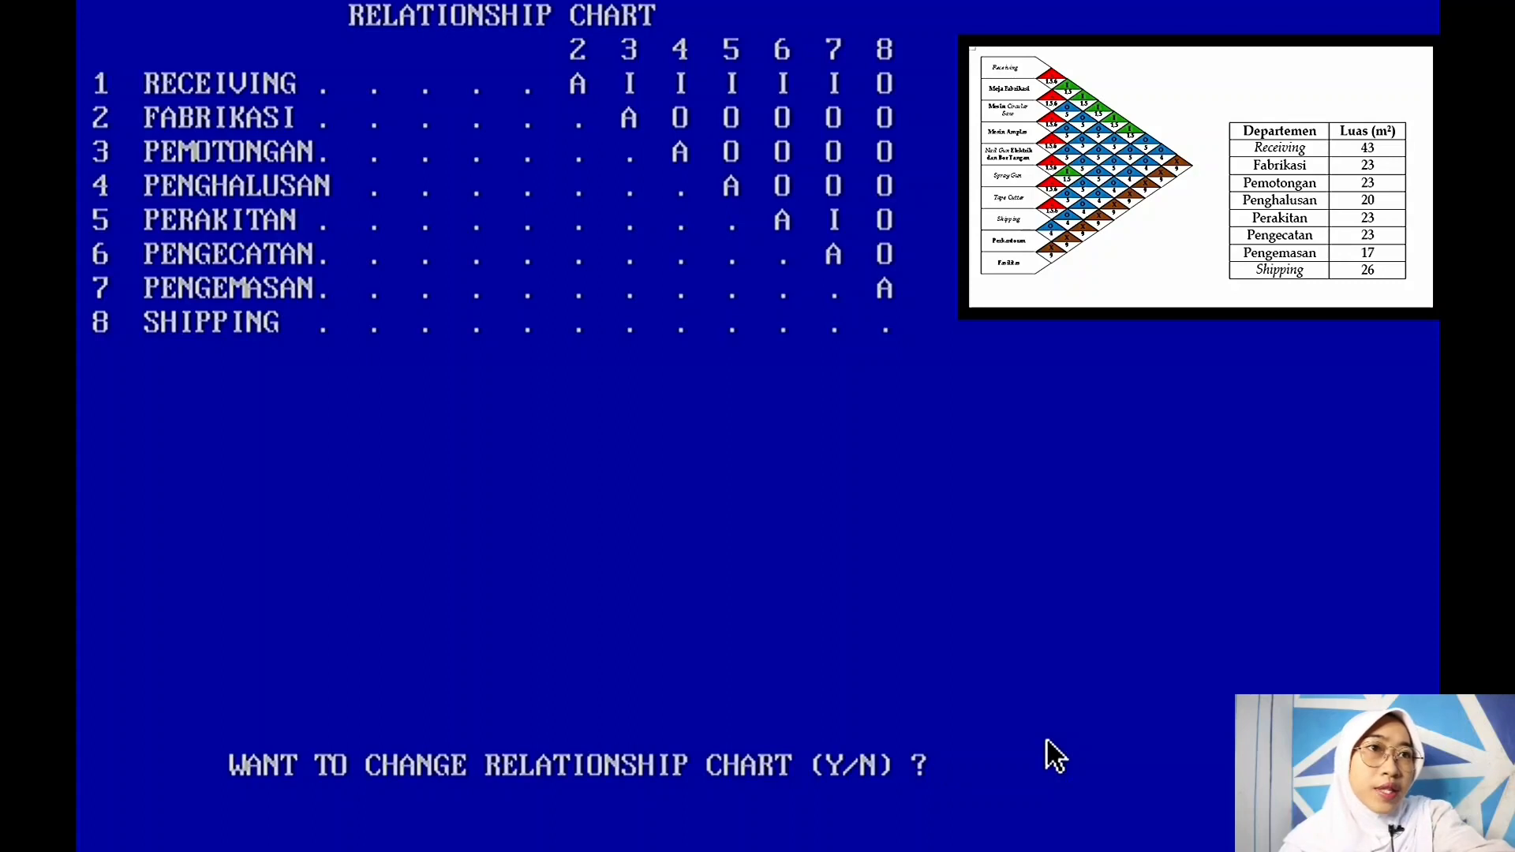
# Step: Change relationship cell 3,4 (PEMOTONGAN–PENGHALUSAN) to A, then finish editing the chart
pyautogui.write('Y')
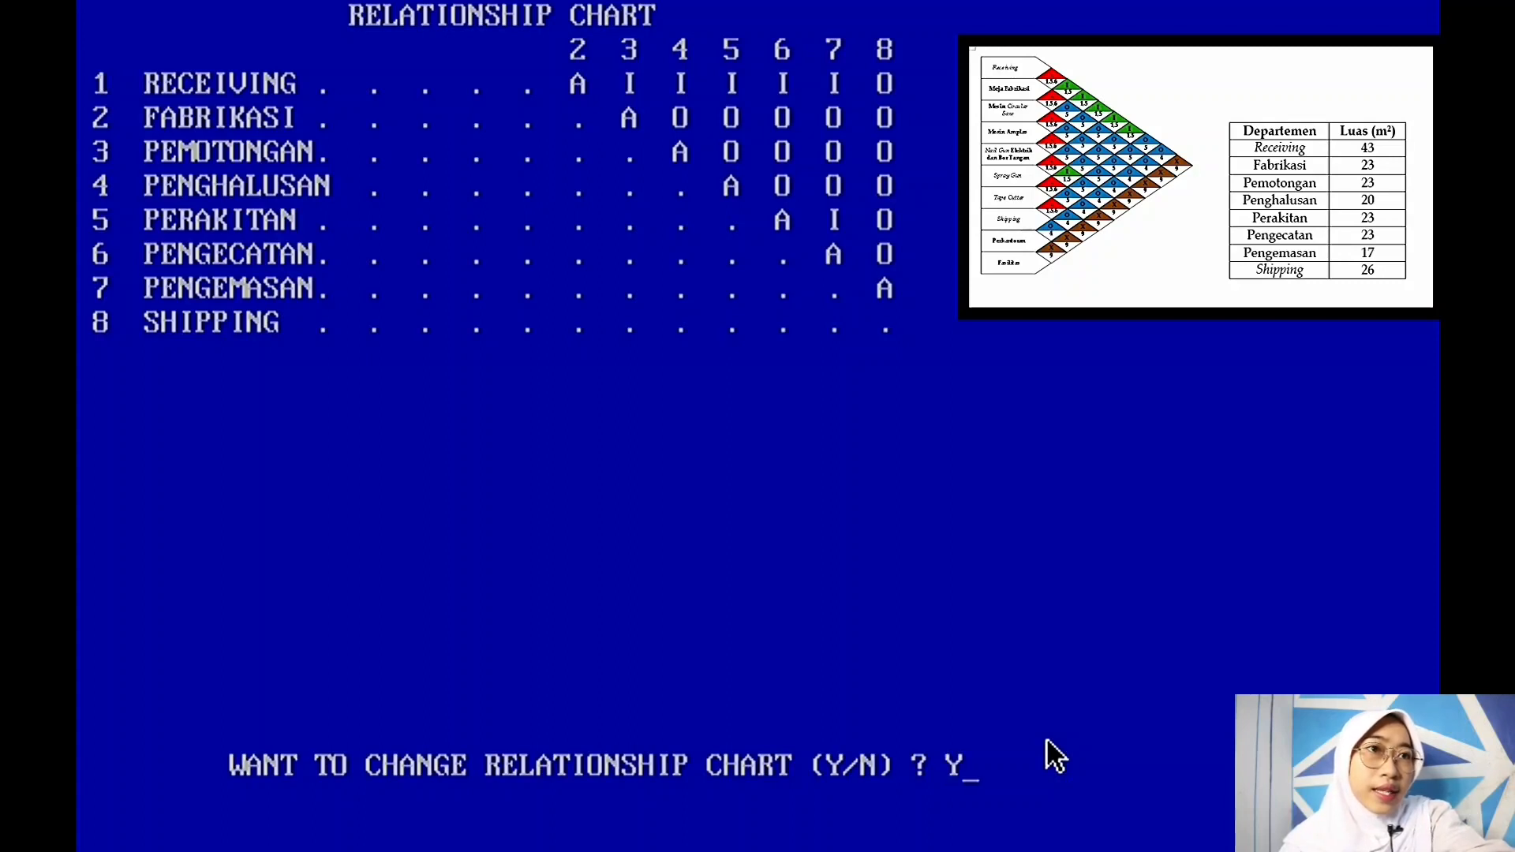
pyautogui.press('Return')
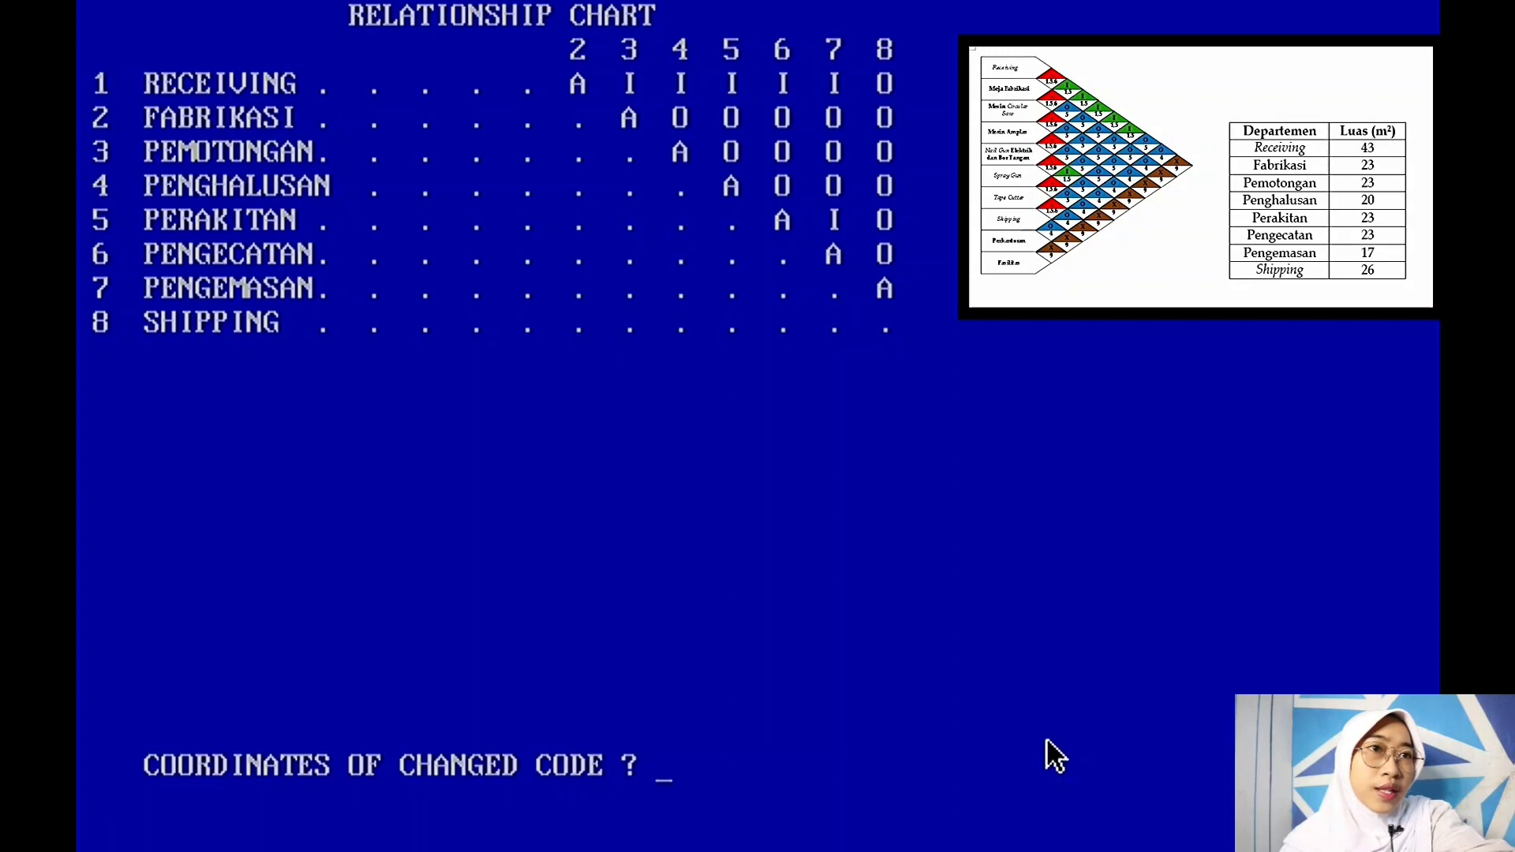
pyautogui.write('3,4')
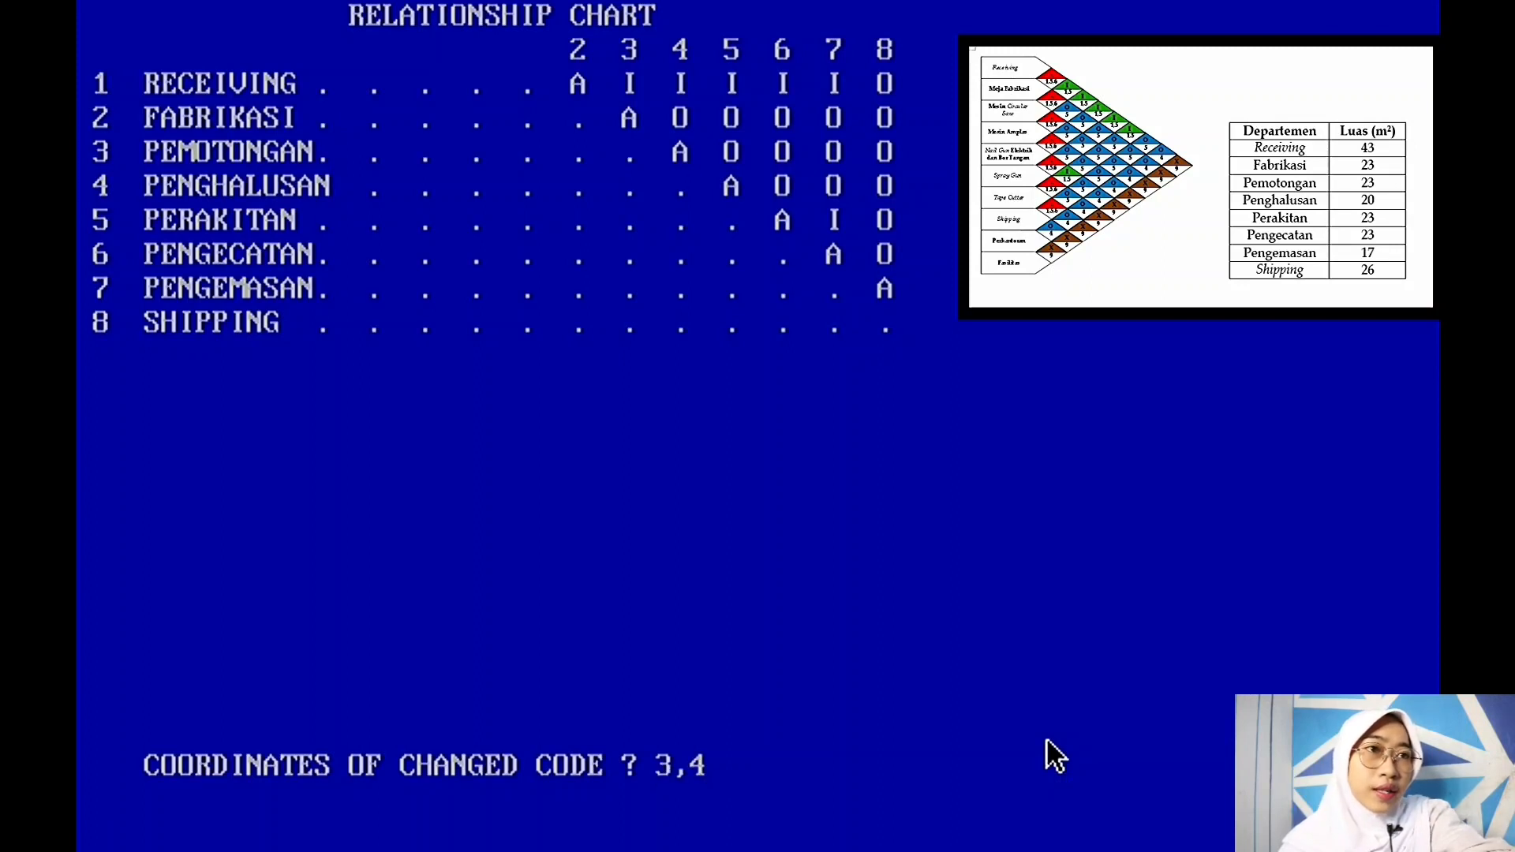
pyautogui.press('Return')
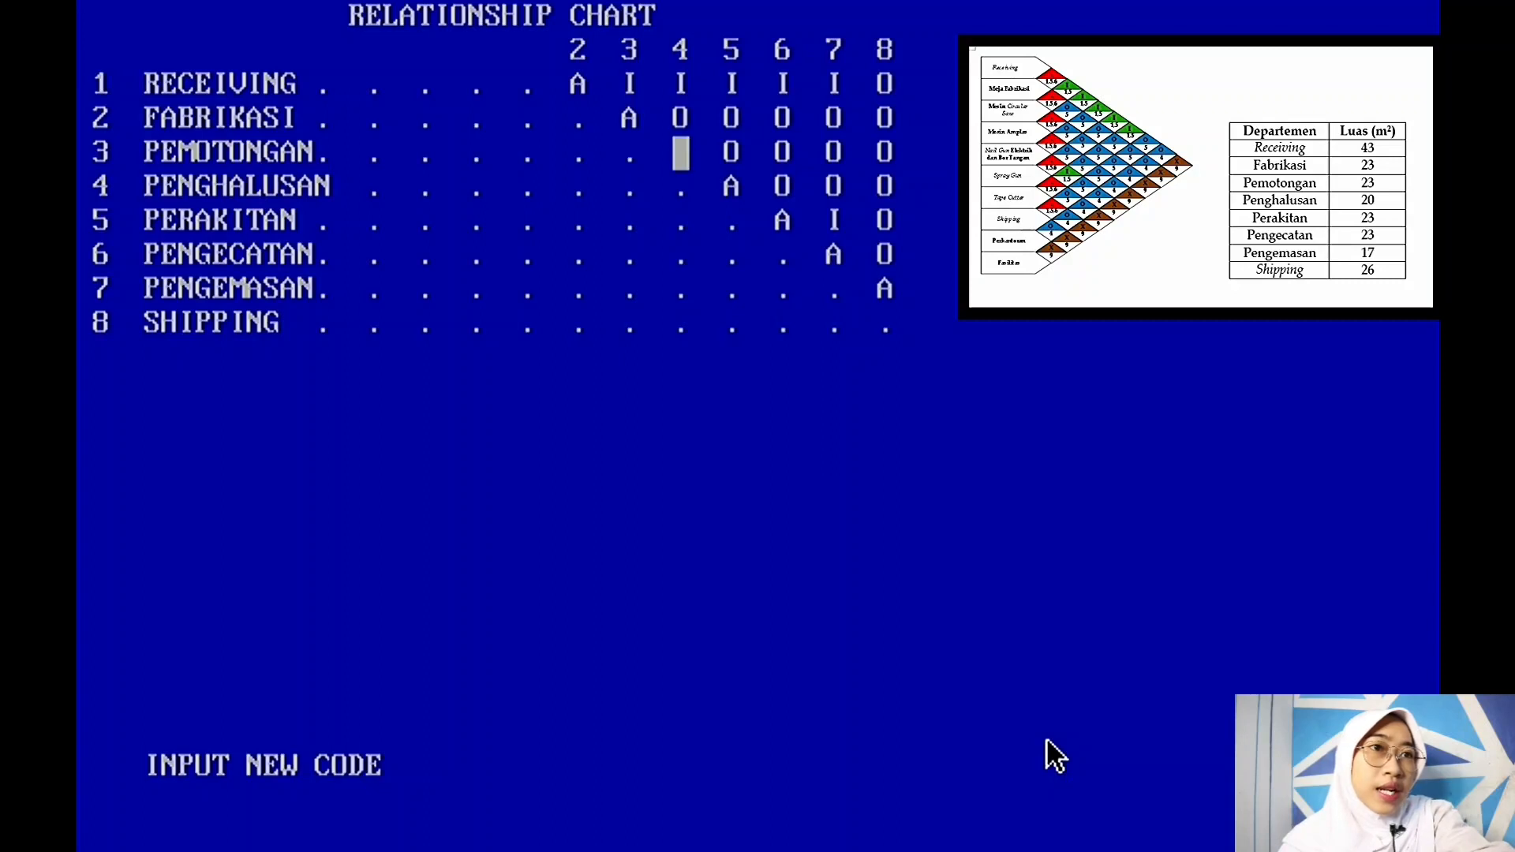
pyautogui.press('Return')
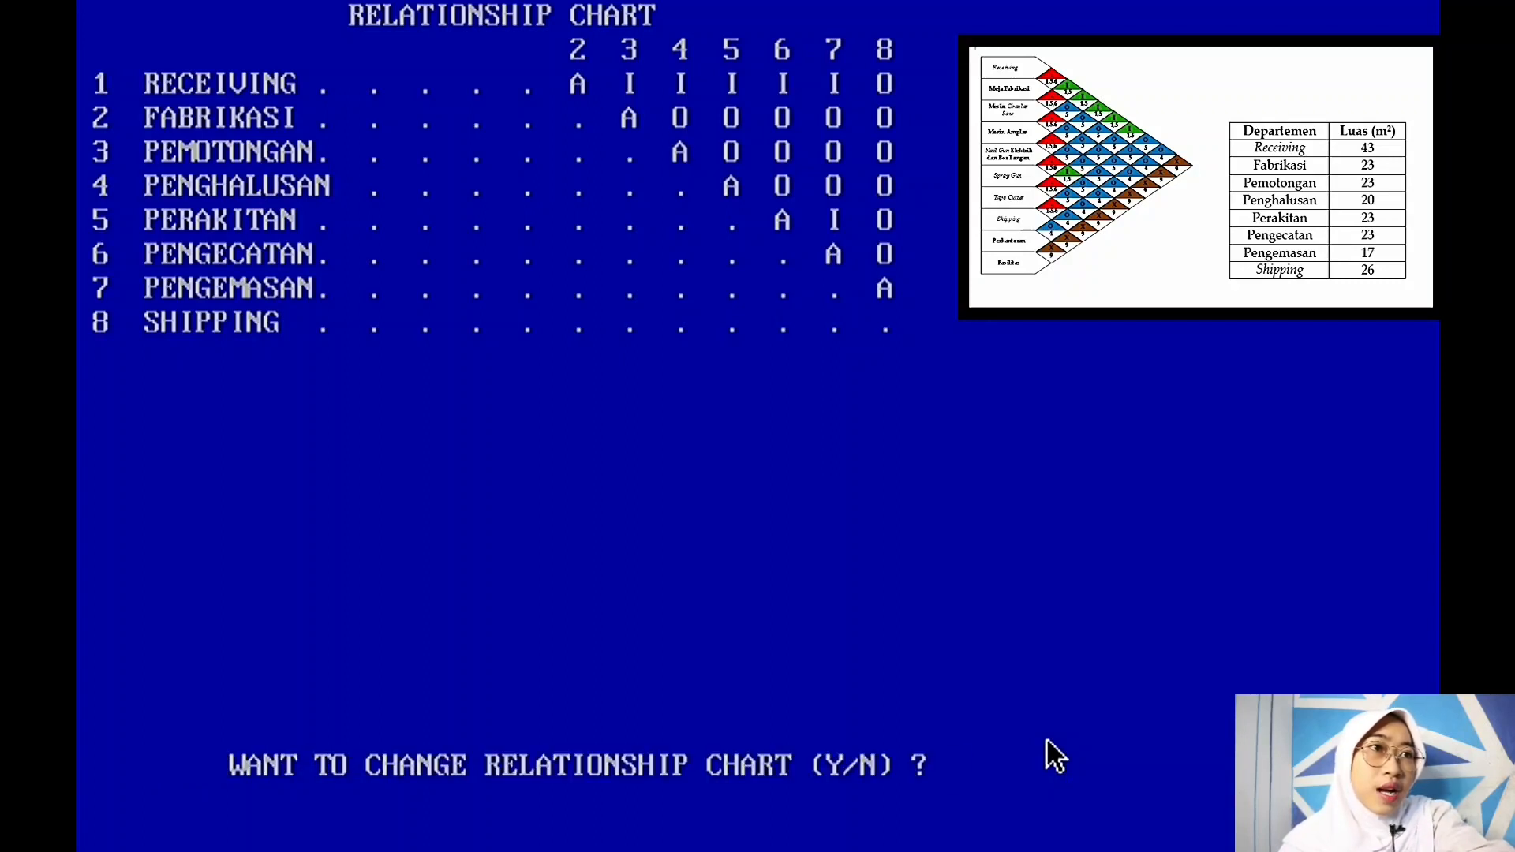
pyautogui.write('N')
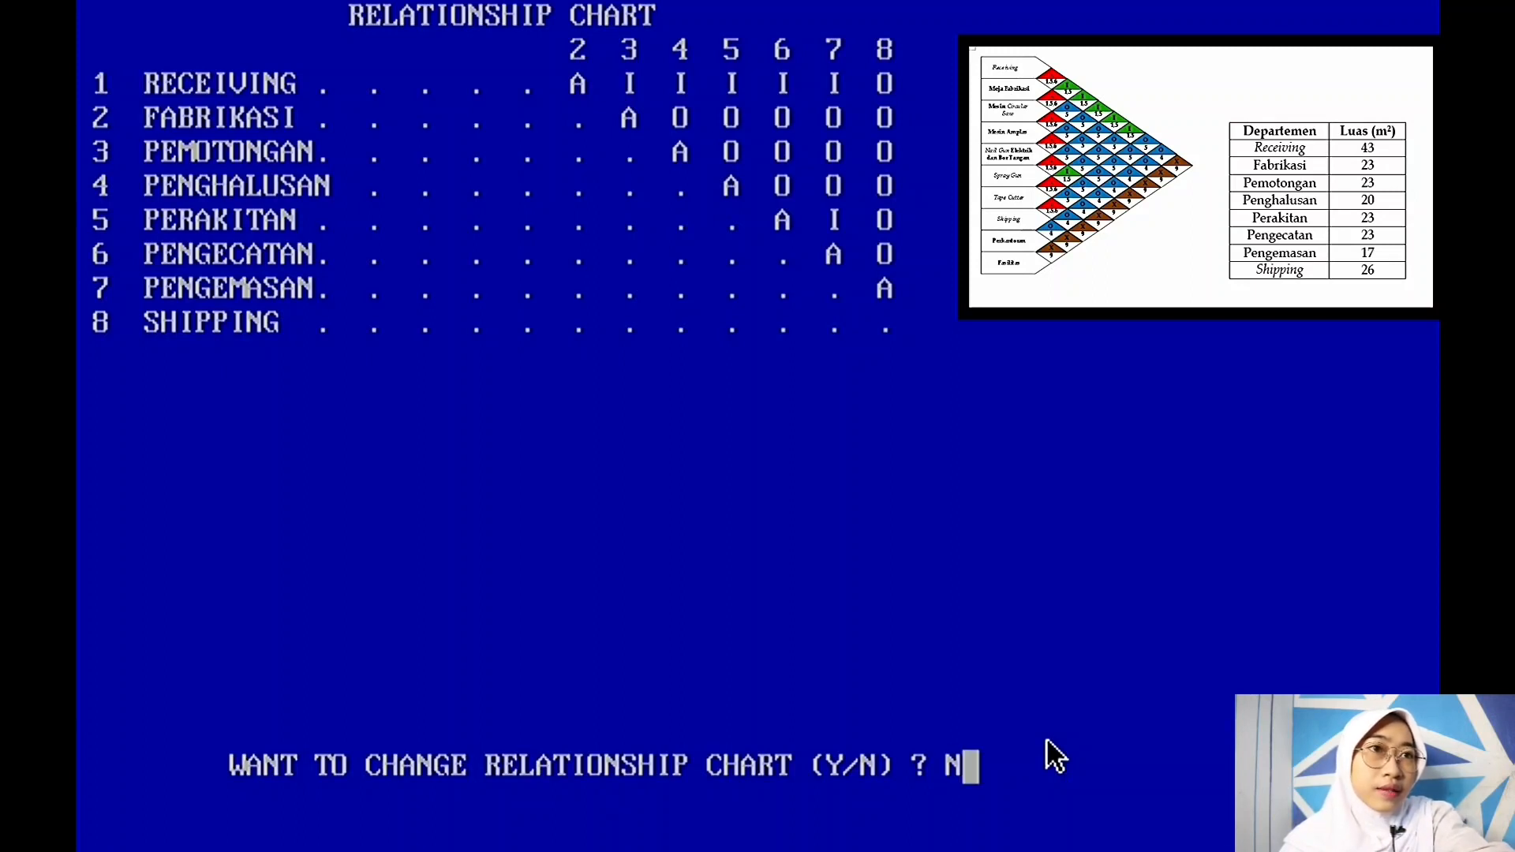
pyautogui.press('Return')
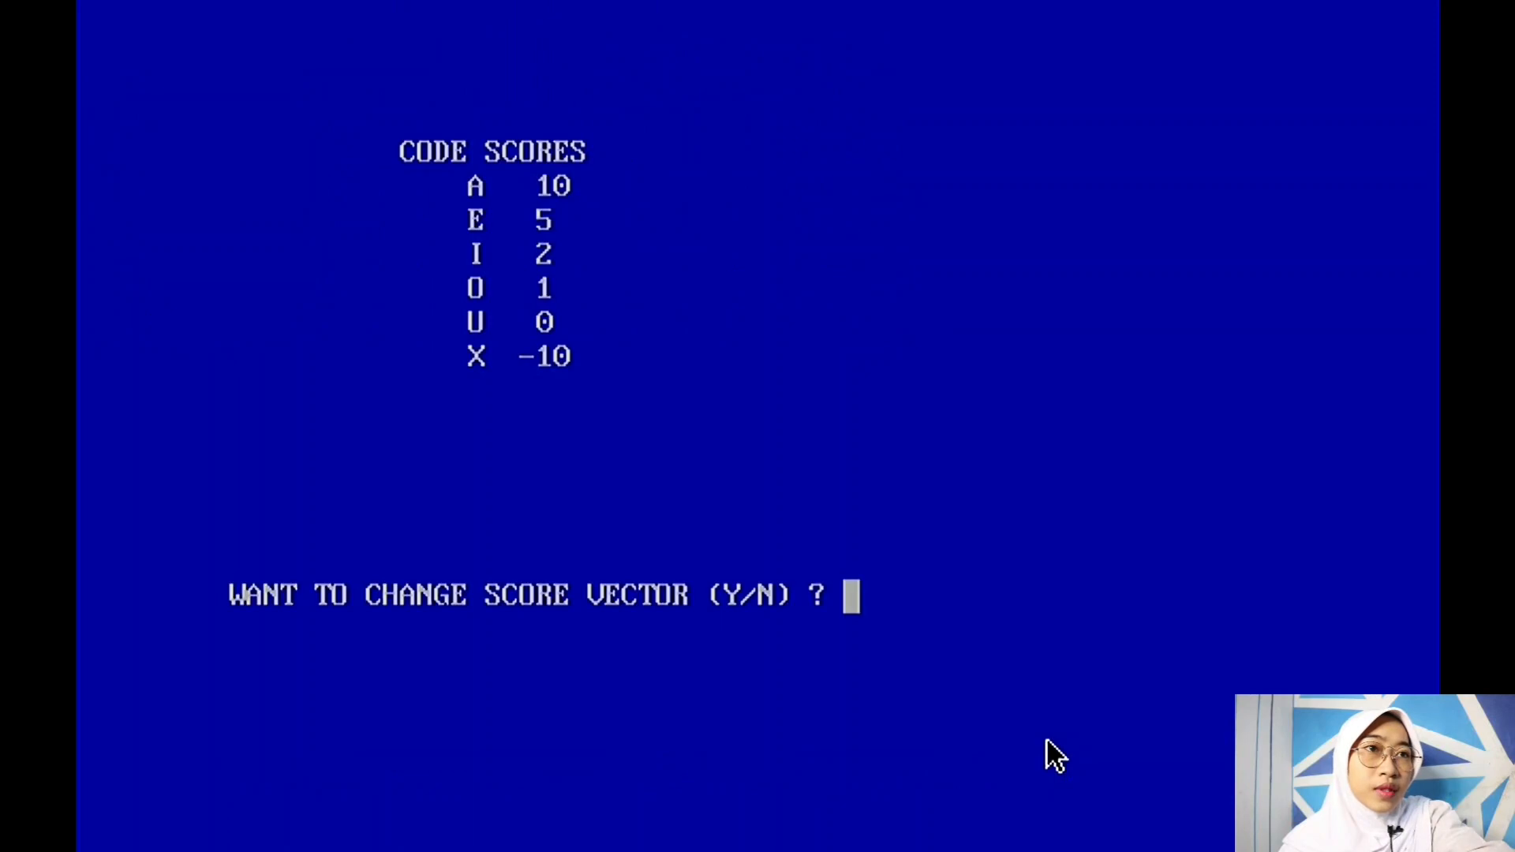
# Step: Keep the default score vector and continue past the department scores (RECEIVING 21 to SHIPPING 16)
pyautogui.write('N')
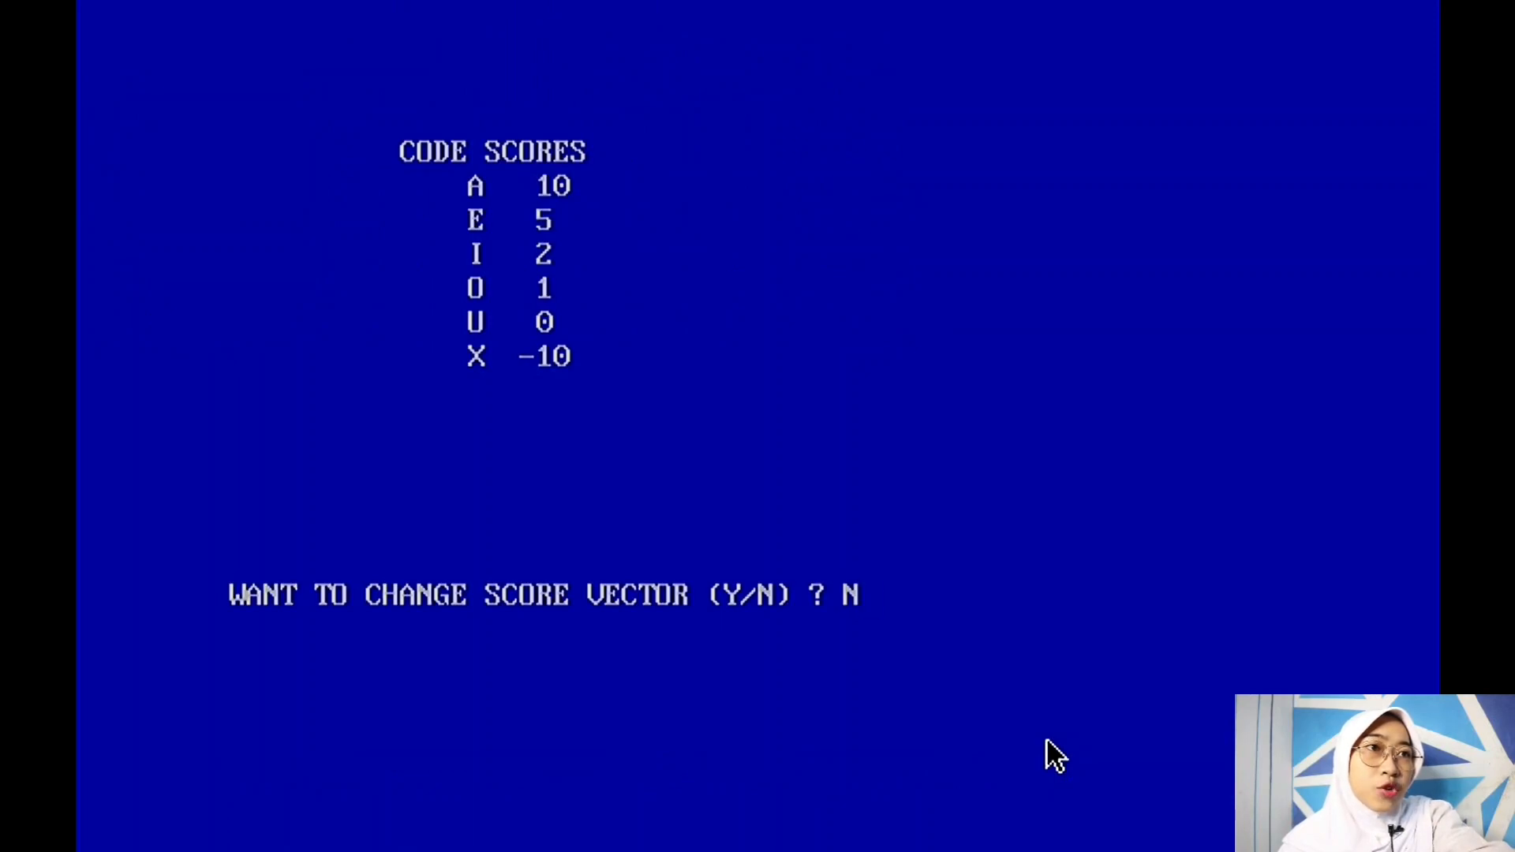
pyautogui.press('Return')
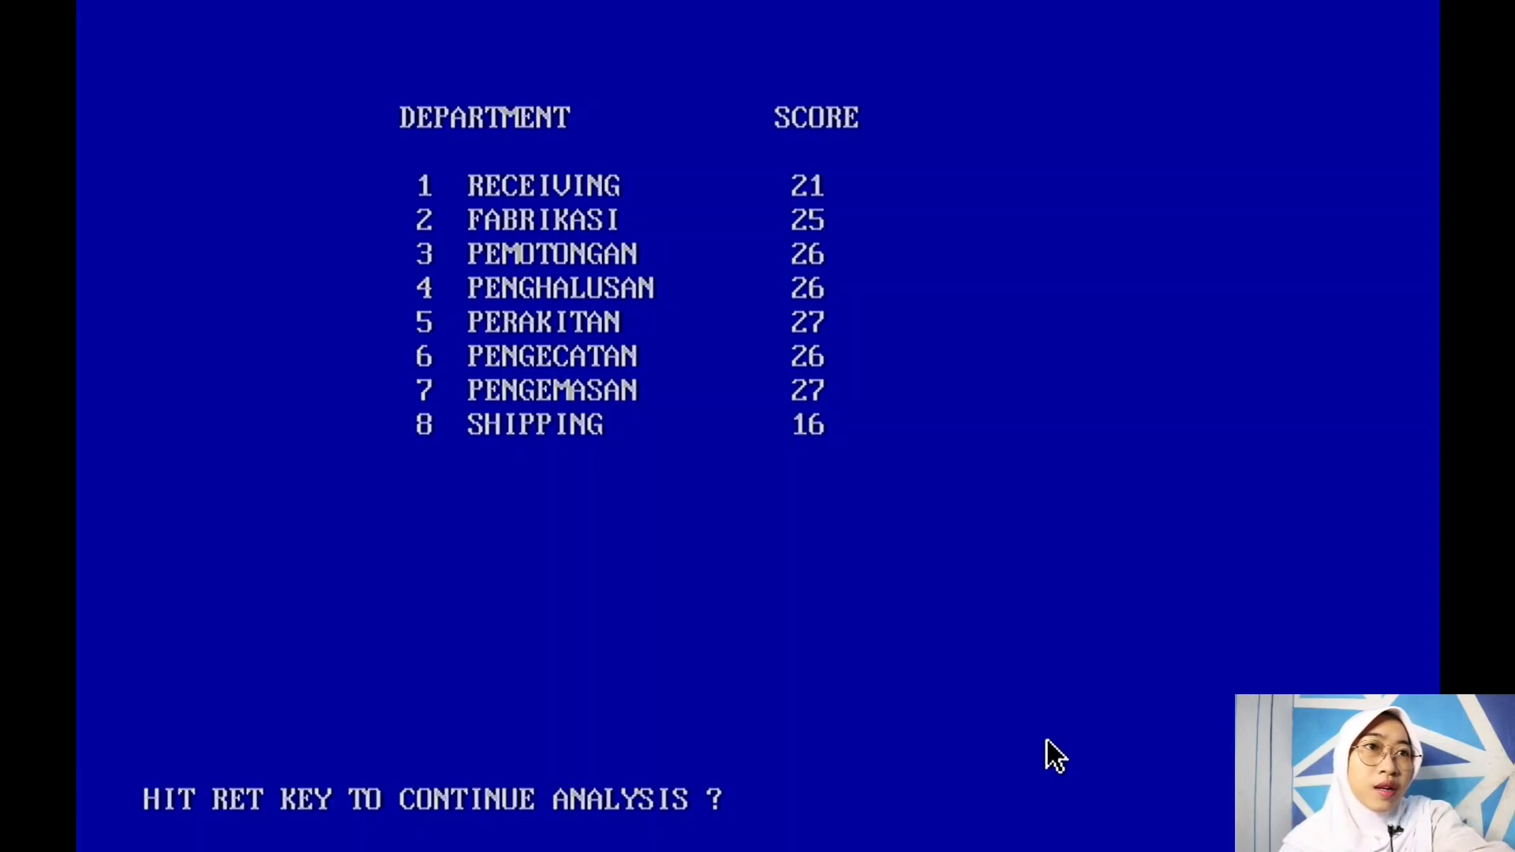
pyautogui.press('Return')
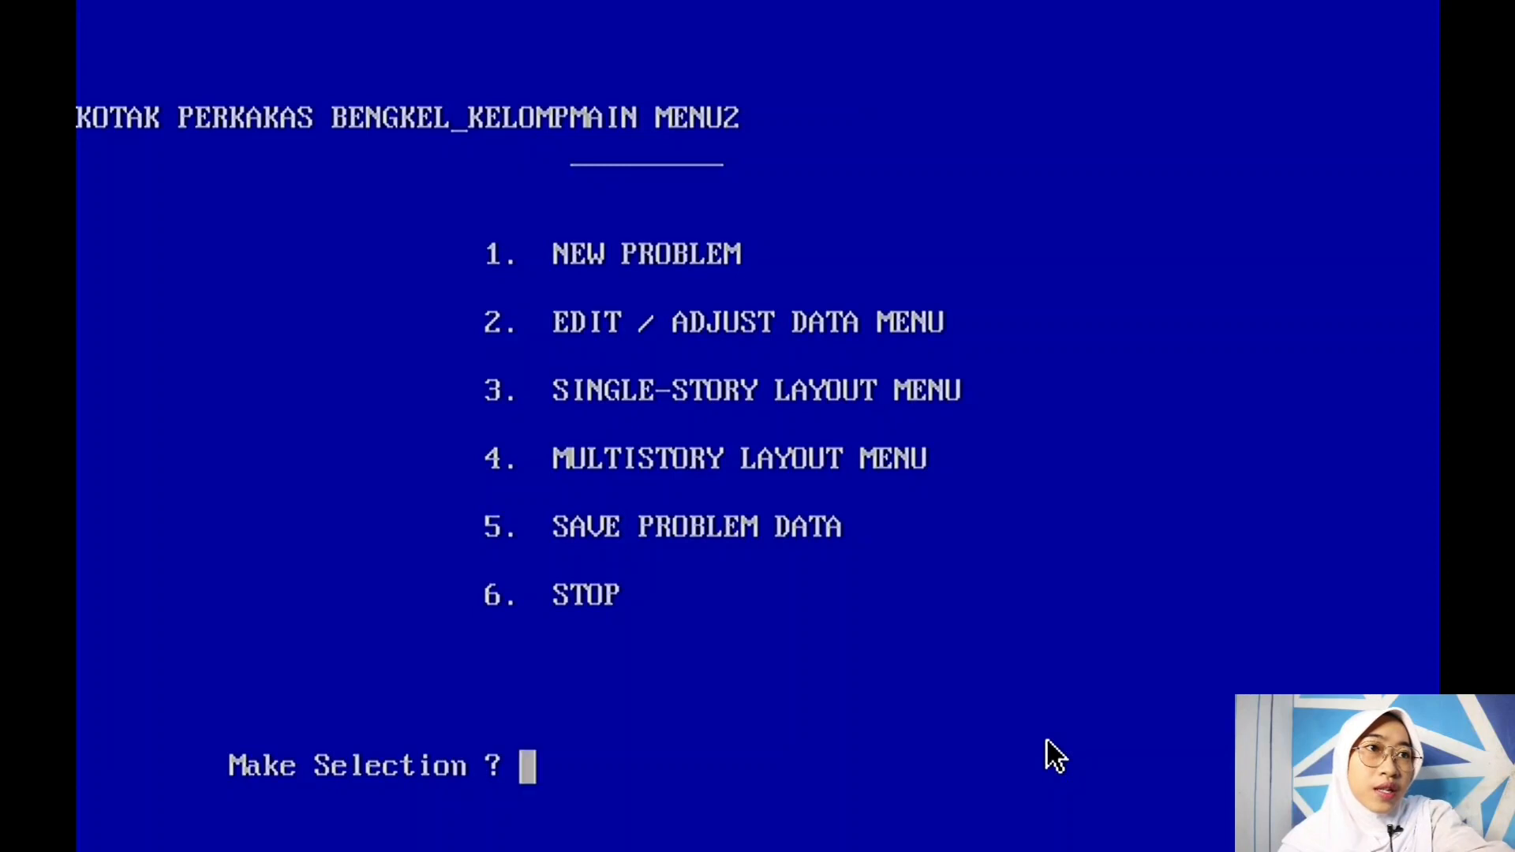
# Step: From the Single-Story Layout Menu (3), run Automatic Search (4) requesting 20 layouts
pyautogui.write('3')
pyautogui.press('Return')
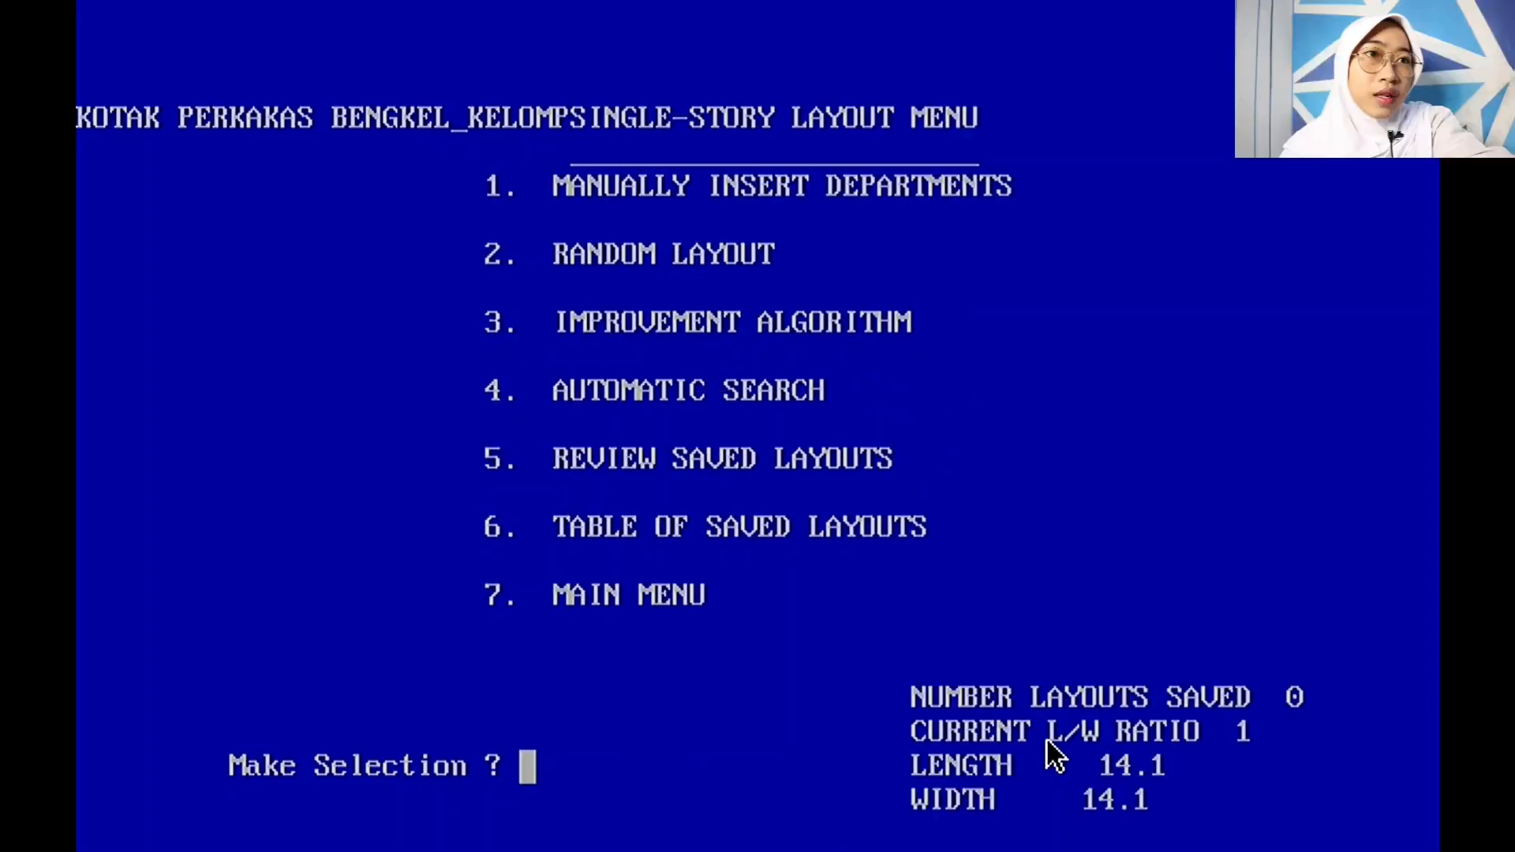
pyautogui.write('4')
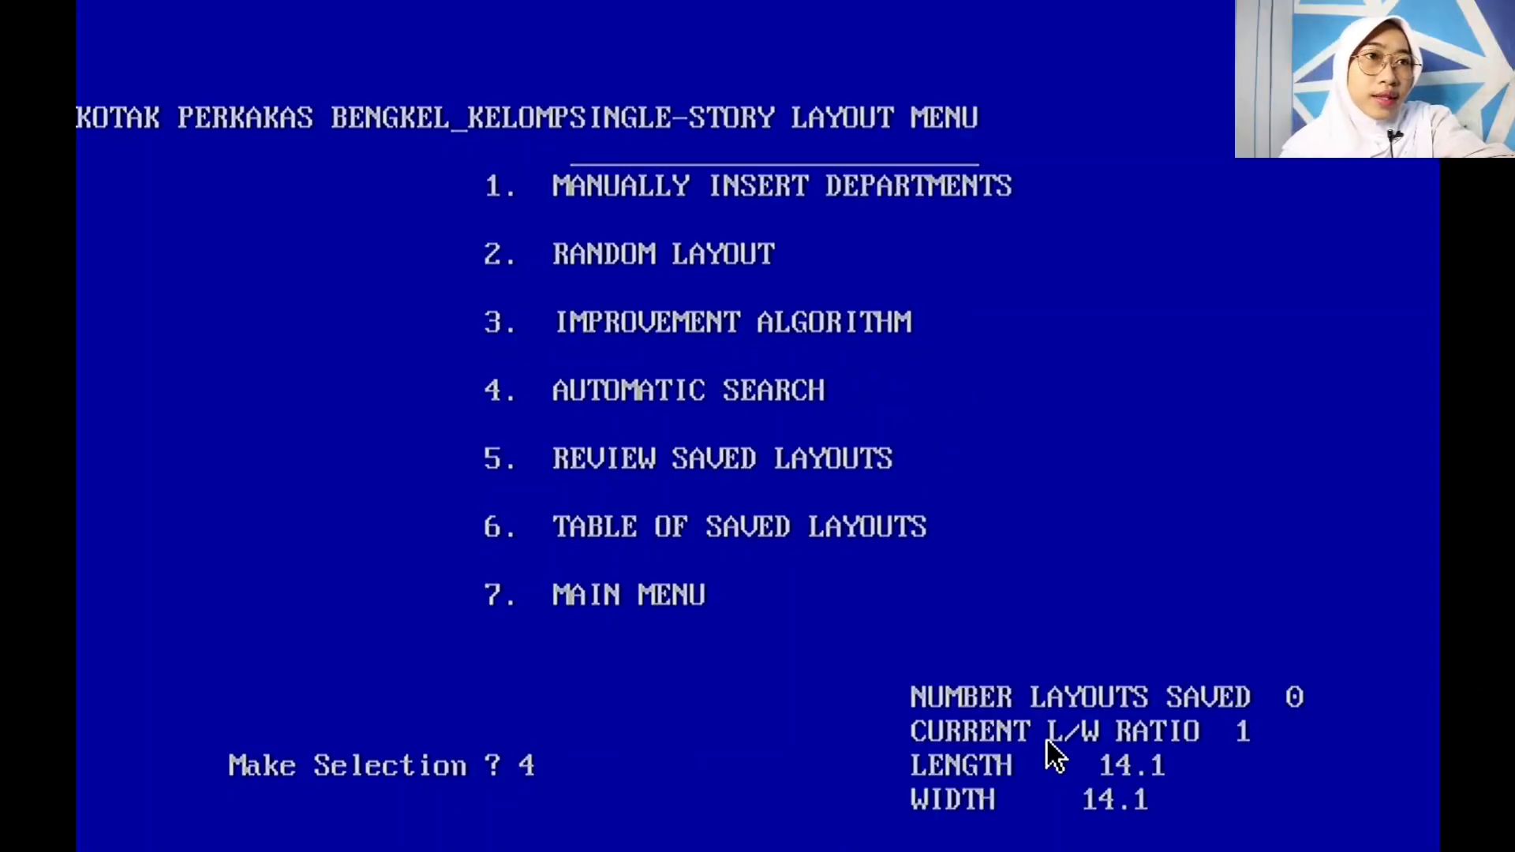
pyautogui.press('Return')
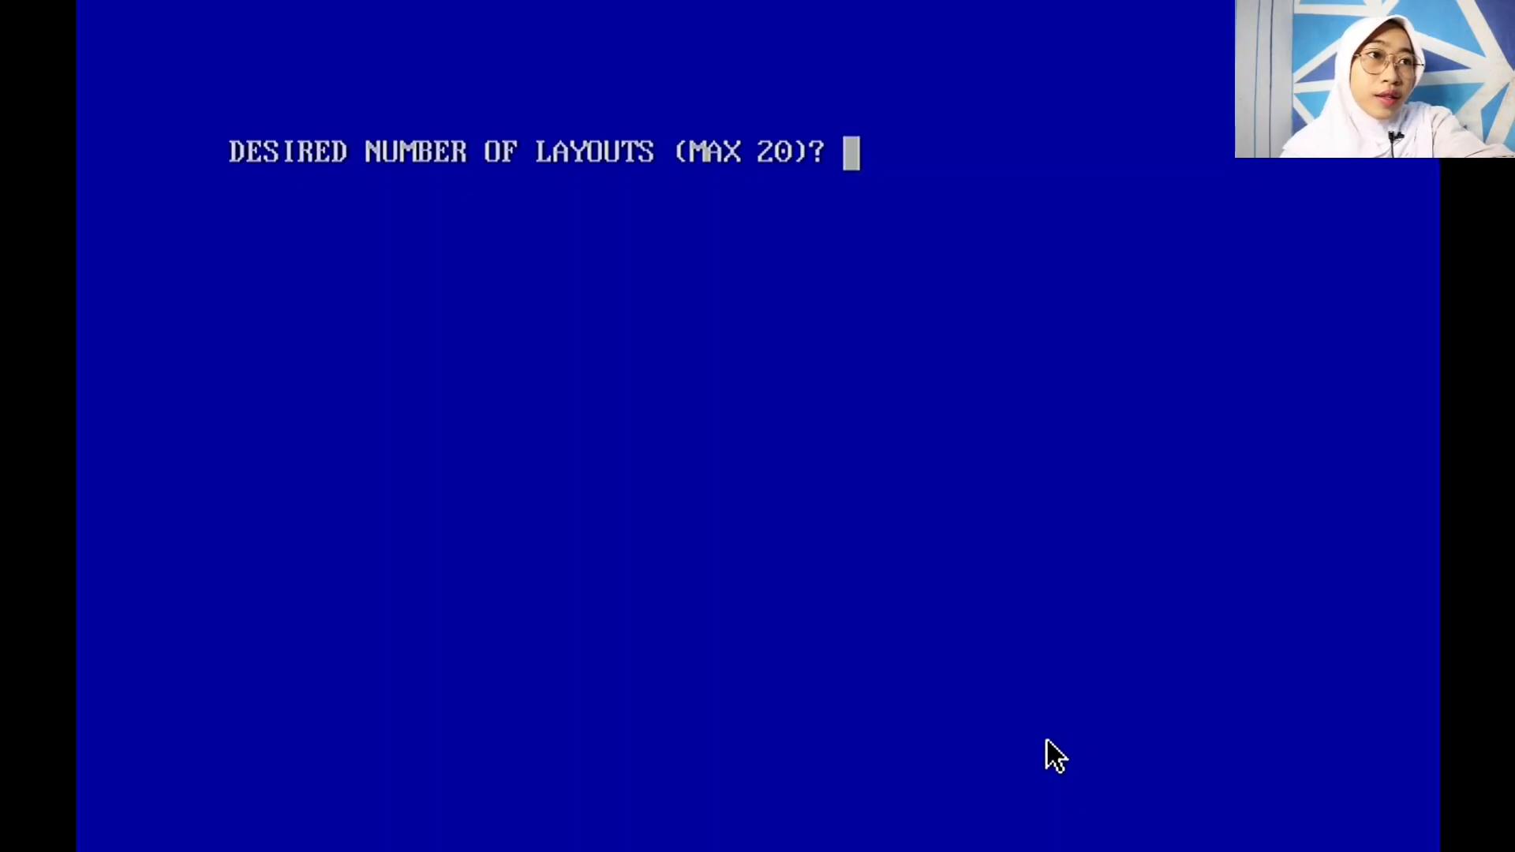
pyautogui.write('20')
pyautogui.press('Return')
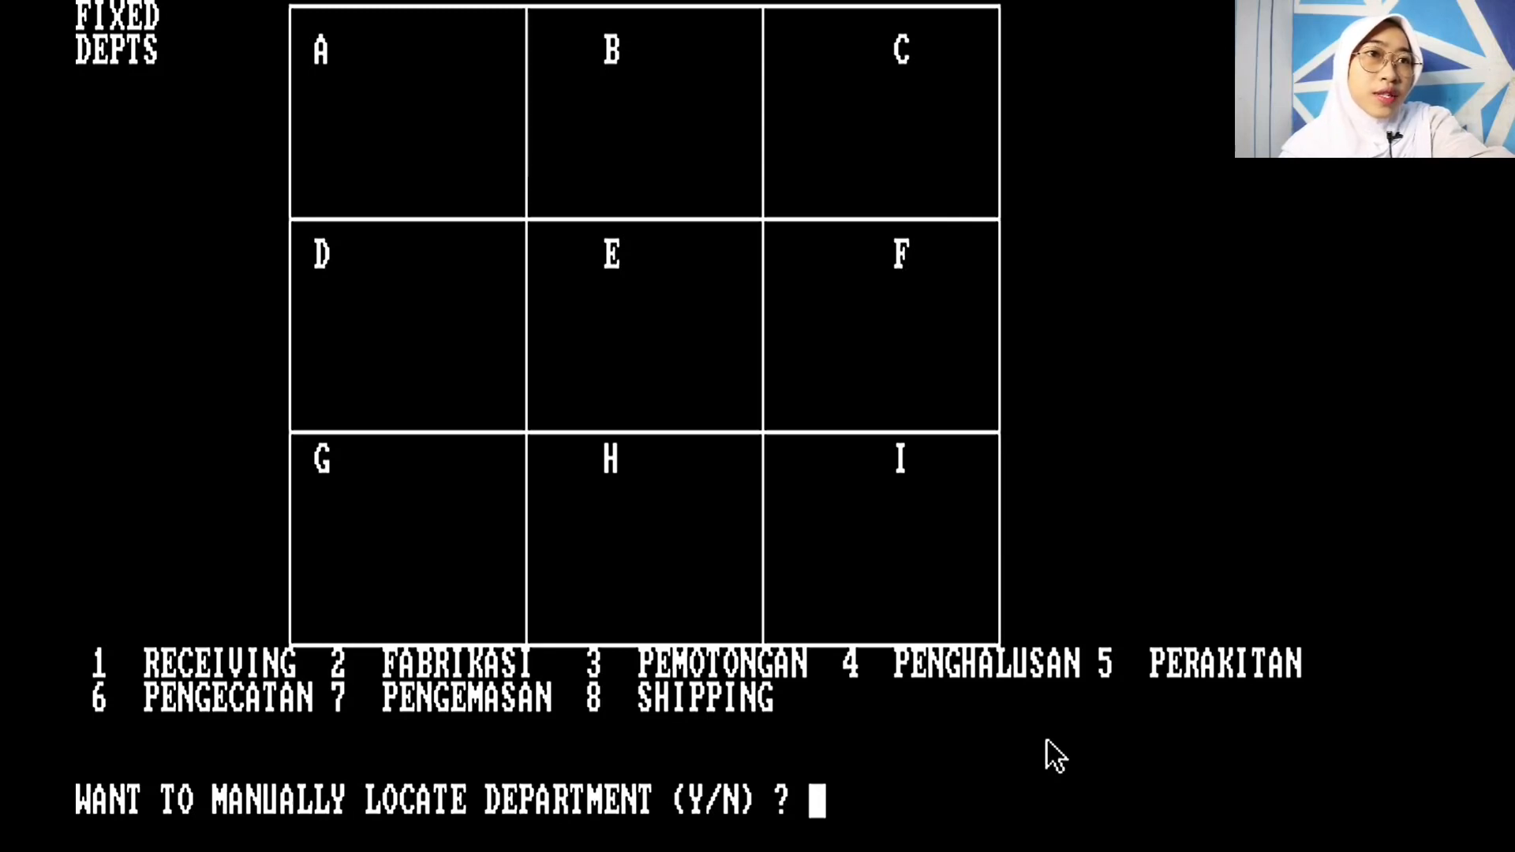
# Step: Fix RECEIVING (department 1) on the right side of zone A
pyautogui.write('Y')
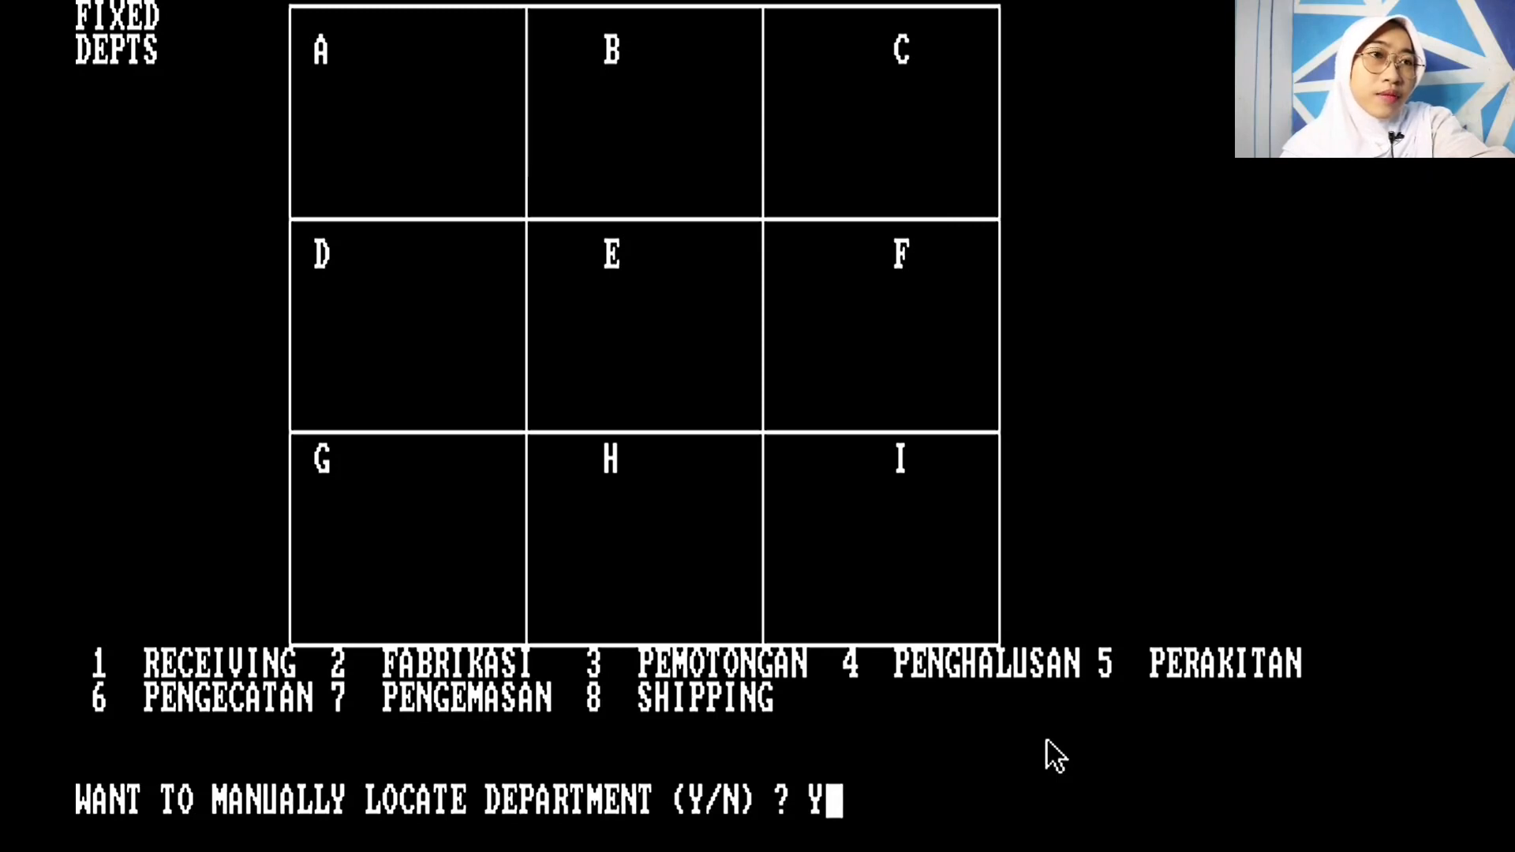
pyautogui.press('Return')
pyautogui.write('1')
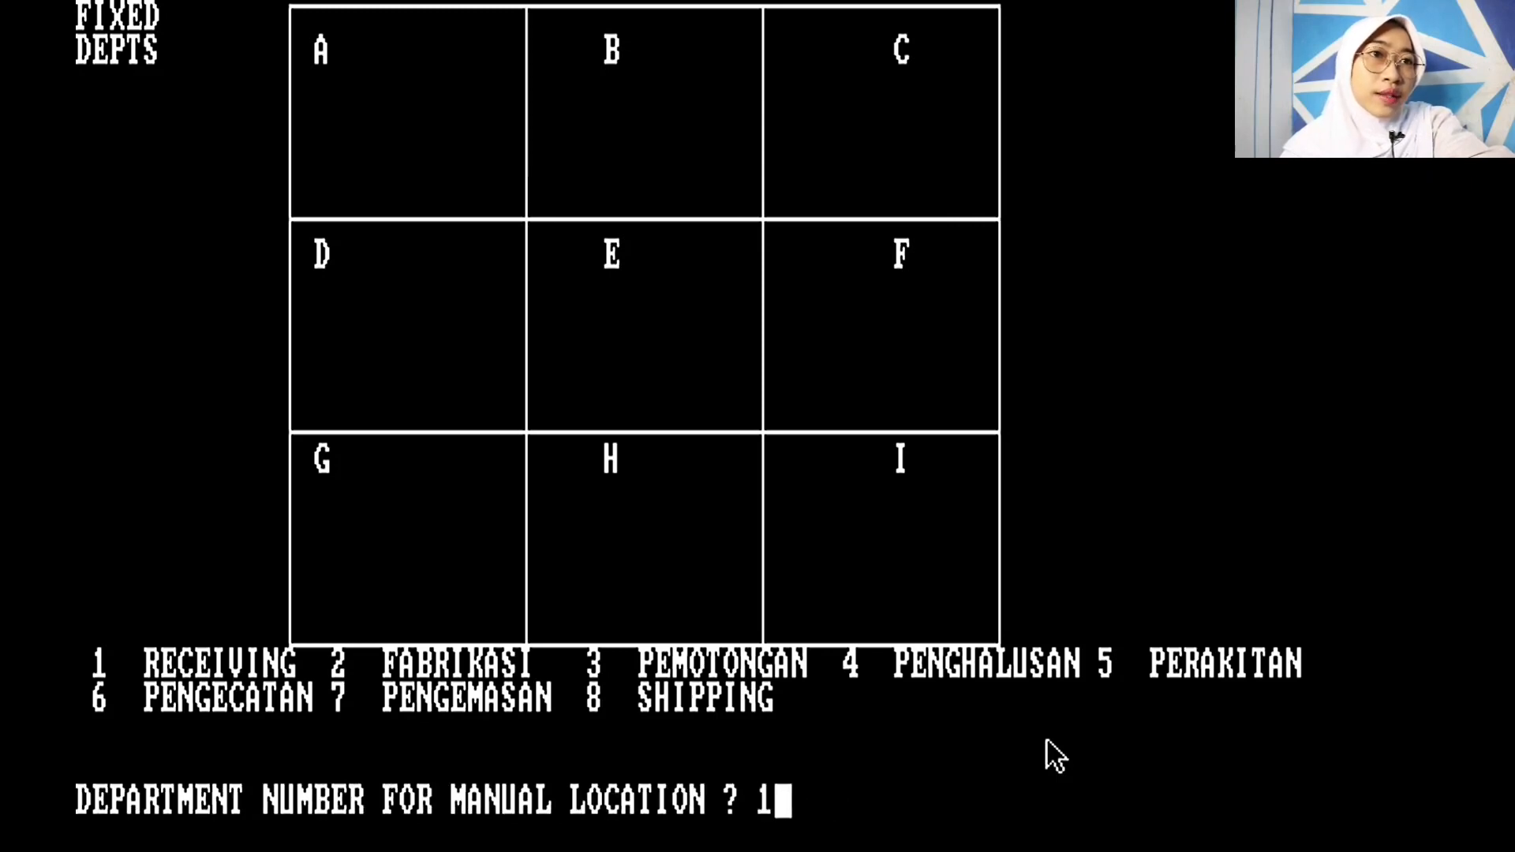
pyautogui.press('Return')
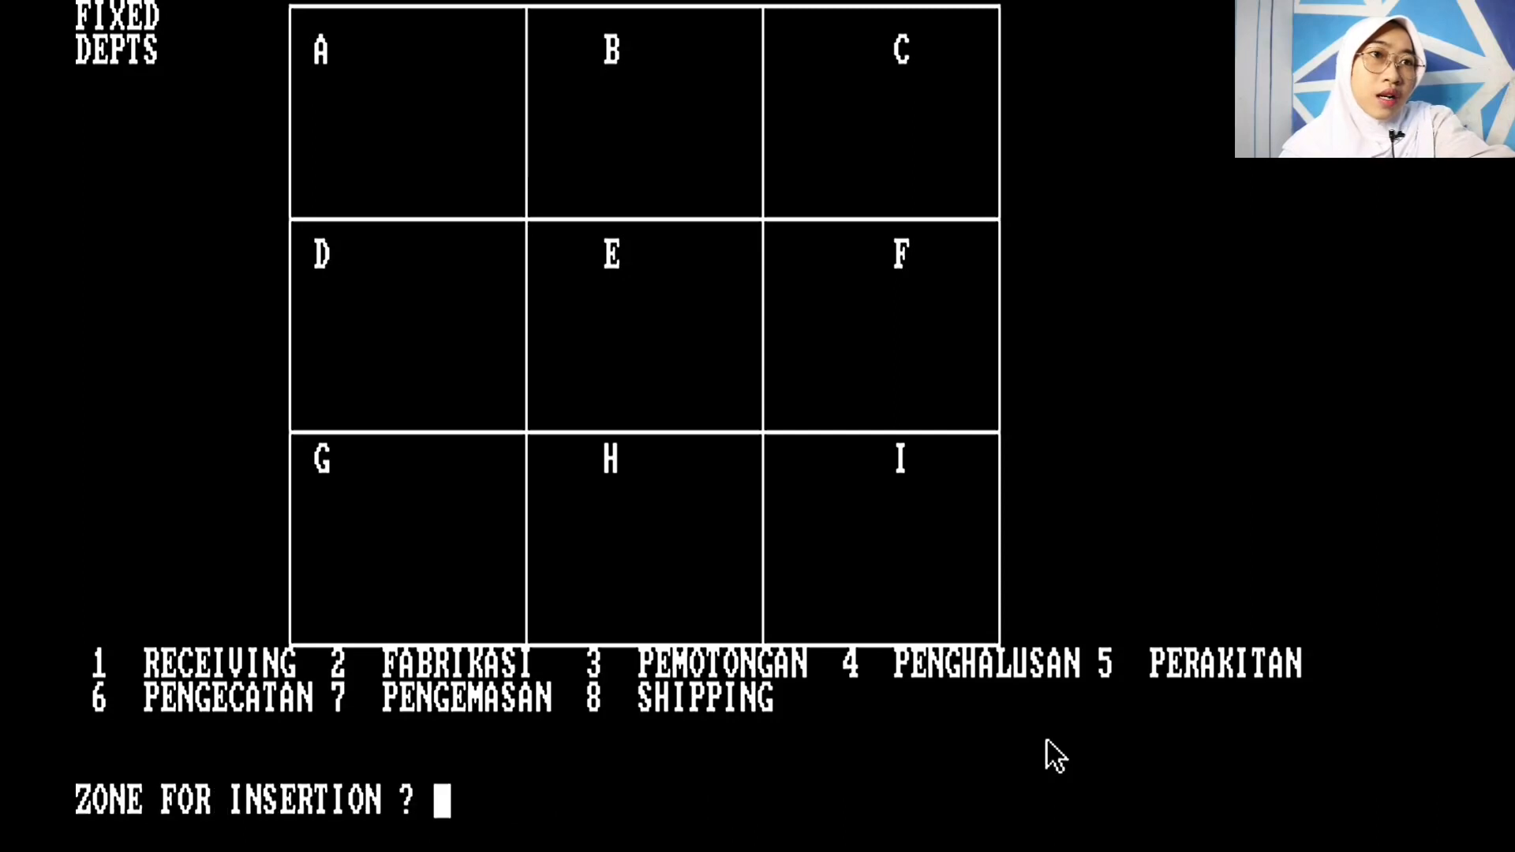
pyautogui.write('A')
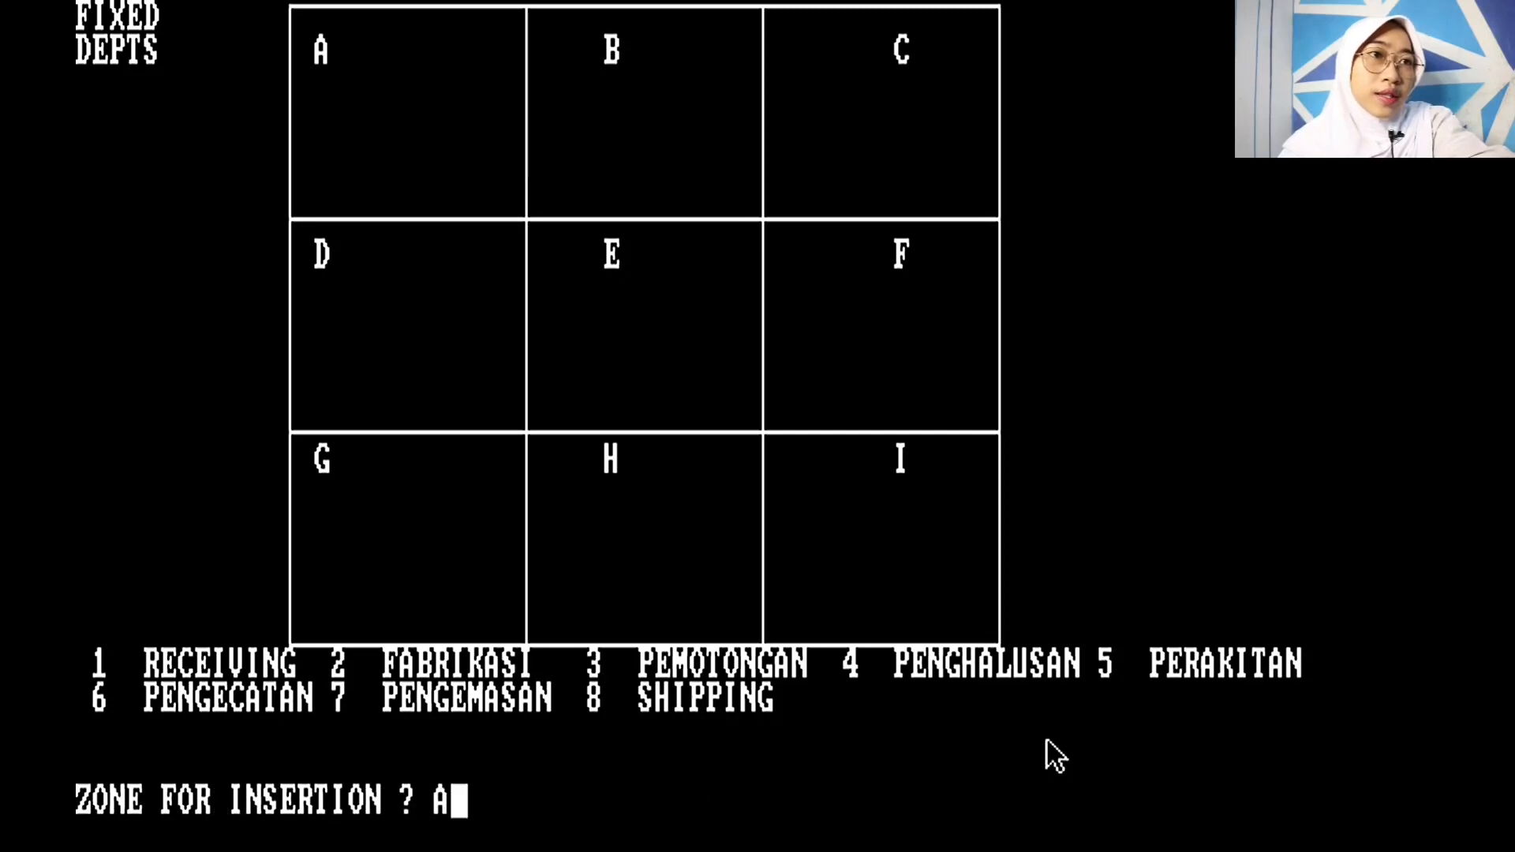
pyautogui.press('Return')
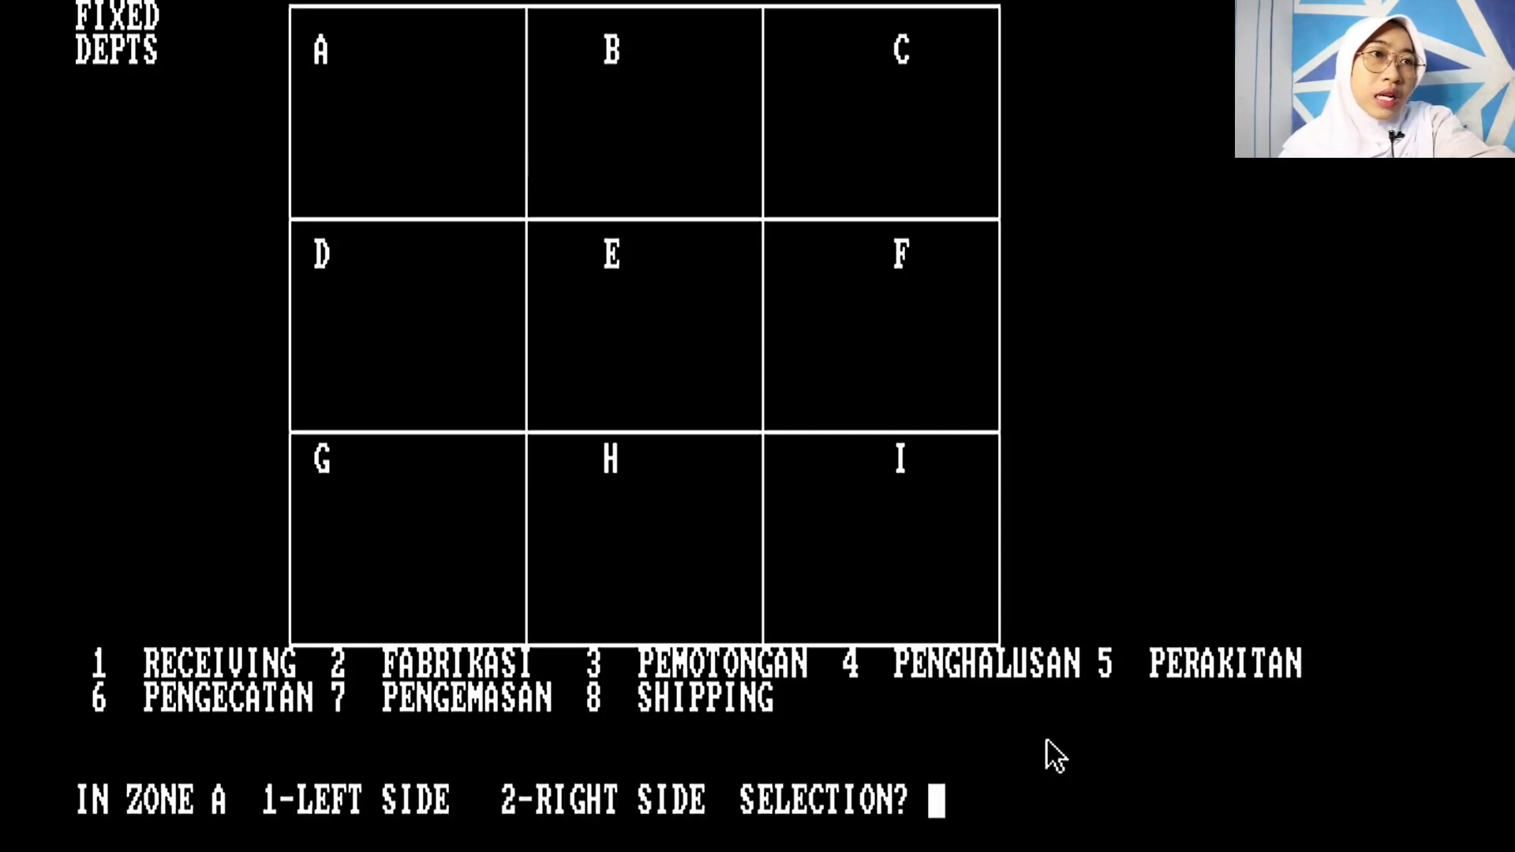
pyautogui.write('2')
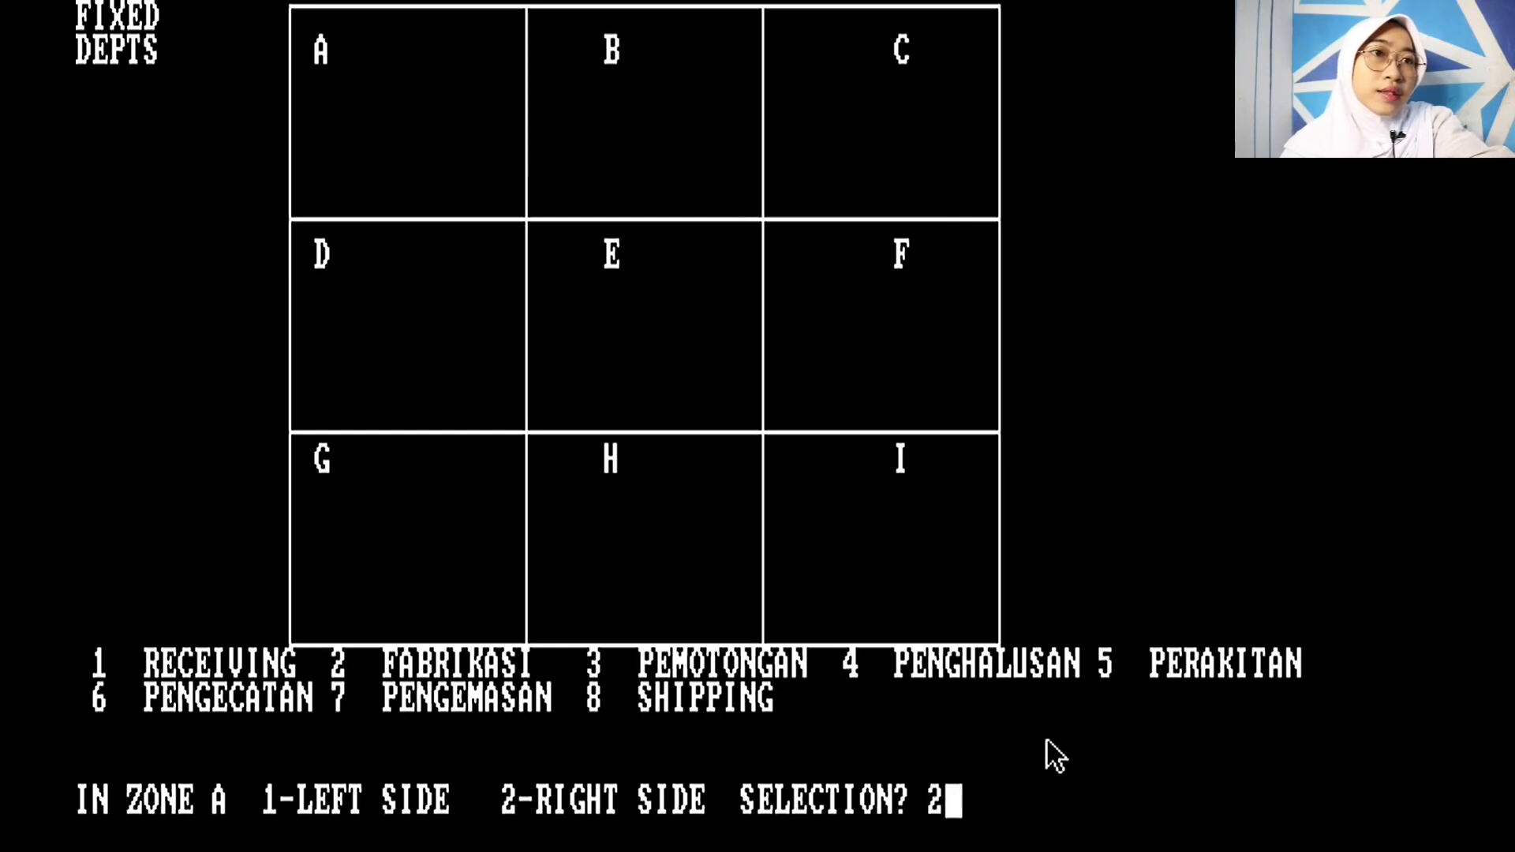
pyautogui.press('Return')
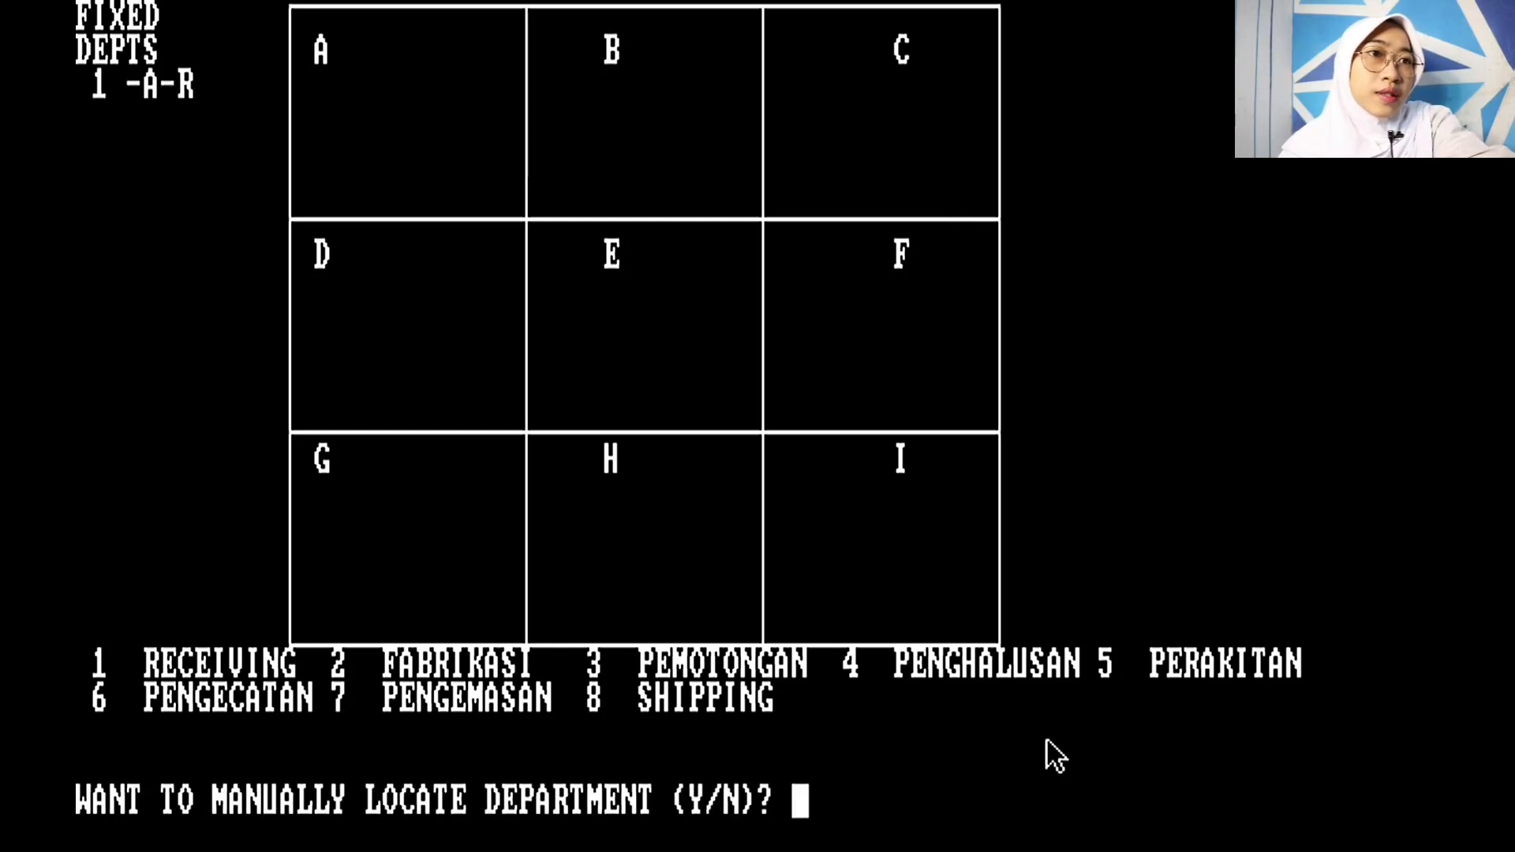
# Step: Fix SHIPPING (department 8) on the right side of zone I, declining manual placement
pyautogui.write('Y')
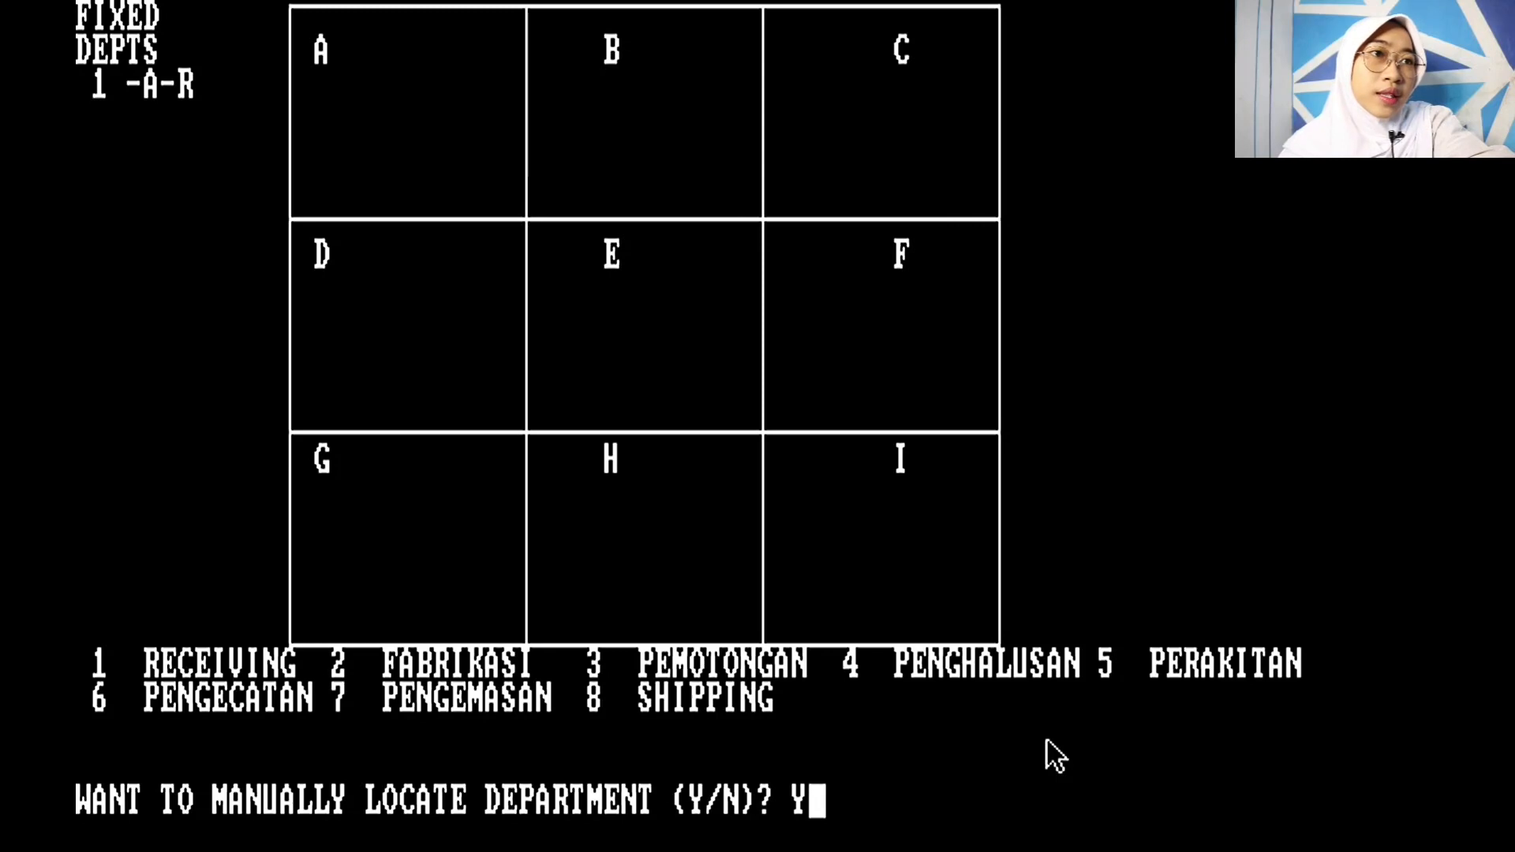
pyautogui.press('Return')
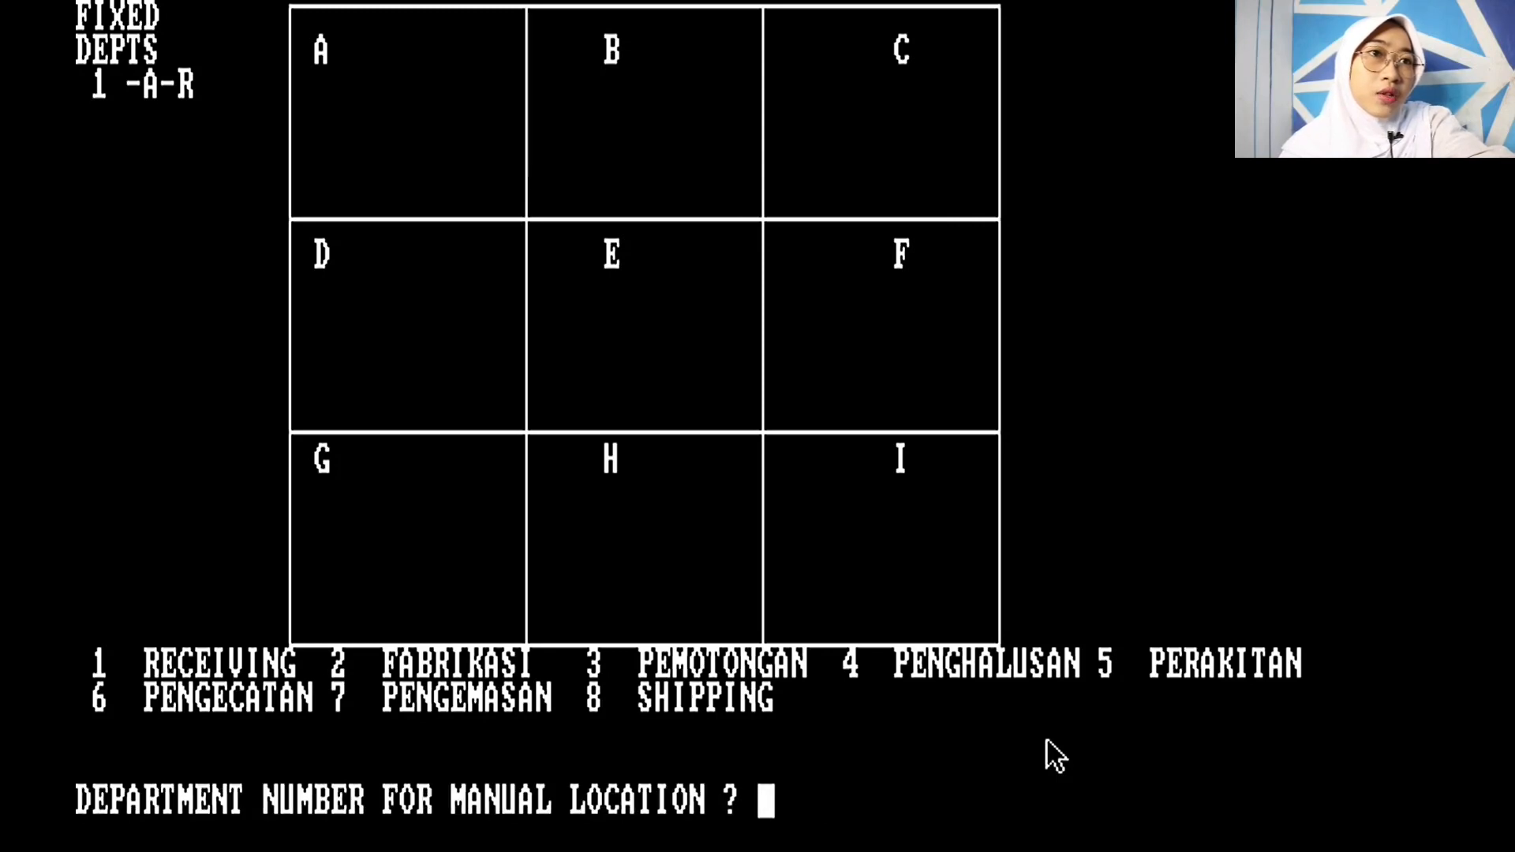
pyautogui.write('8')
pyautogui.press('Return')
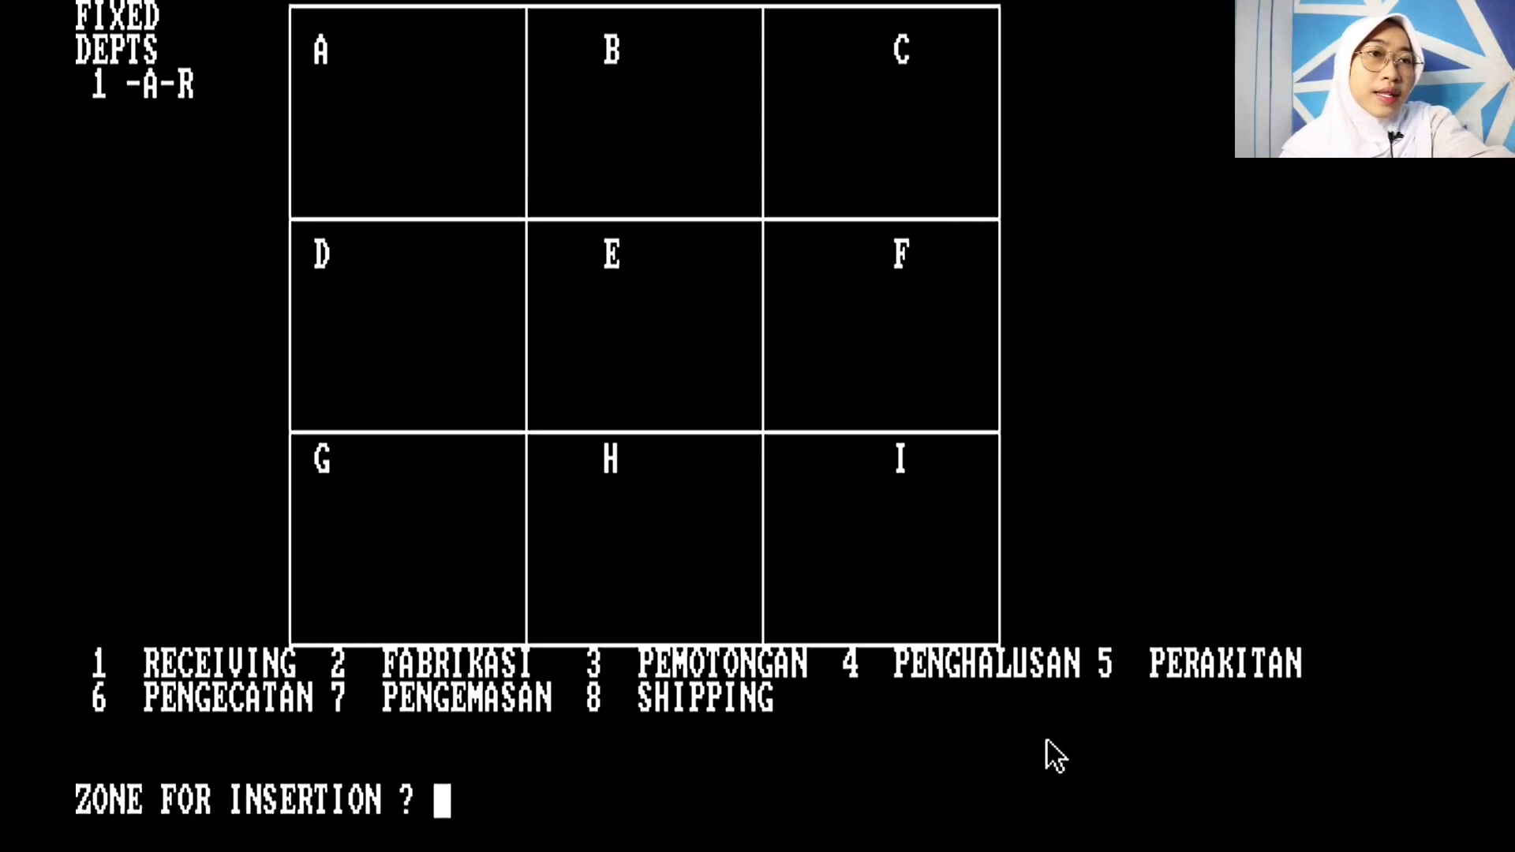
pyautogui.write('I')
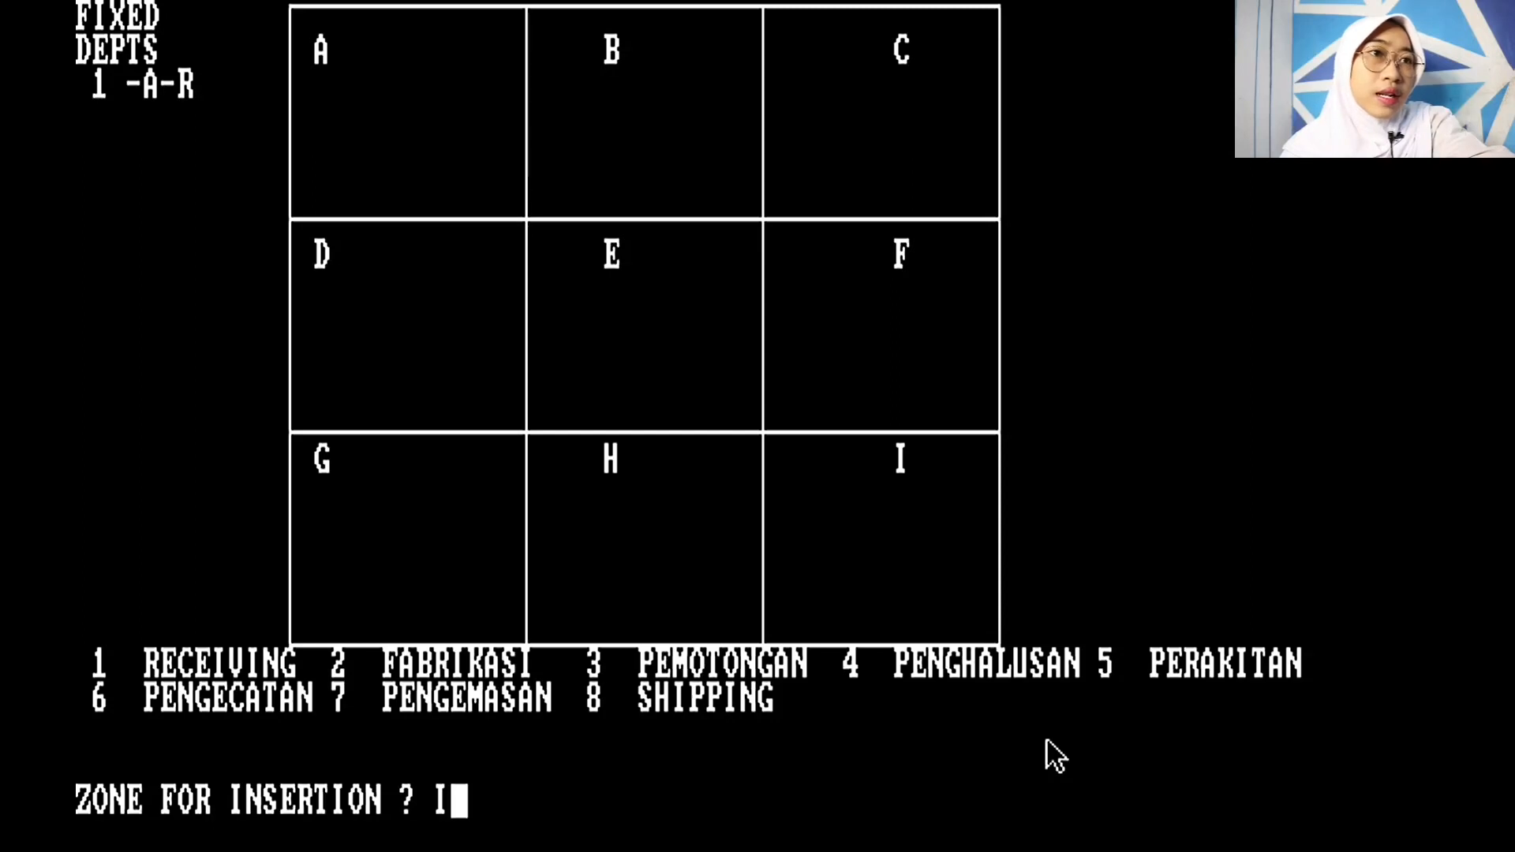
pyautogui.press('Return')
pyautogui.write('2')
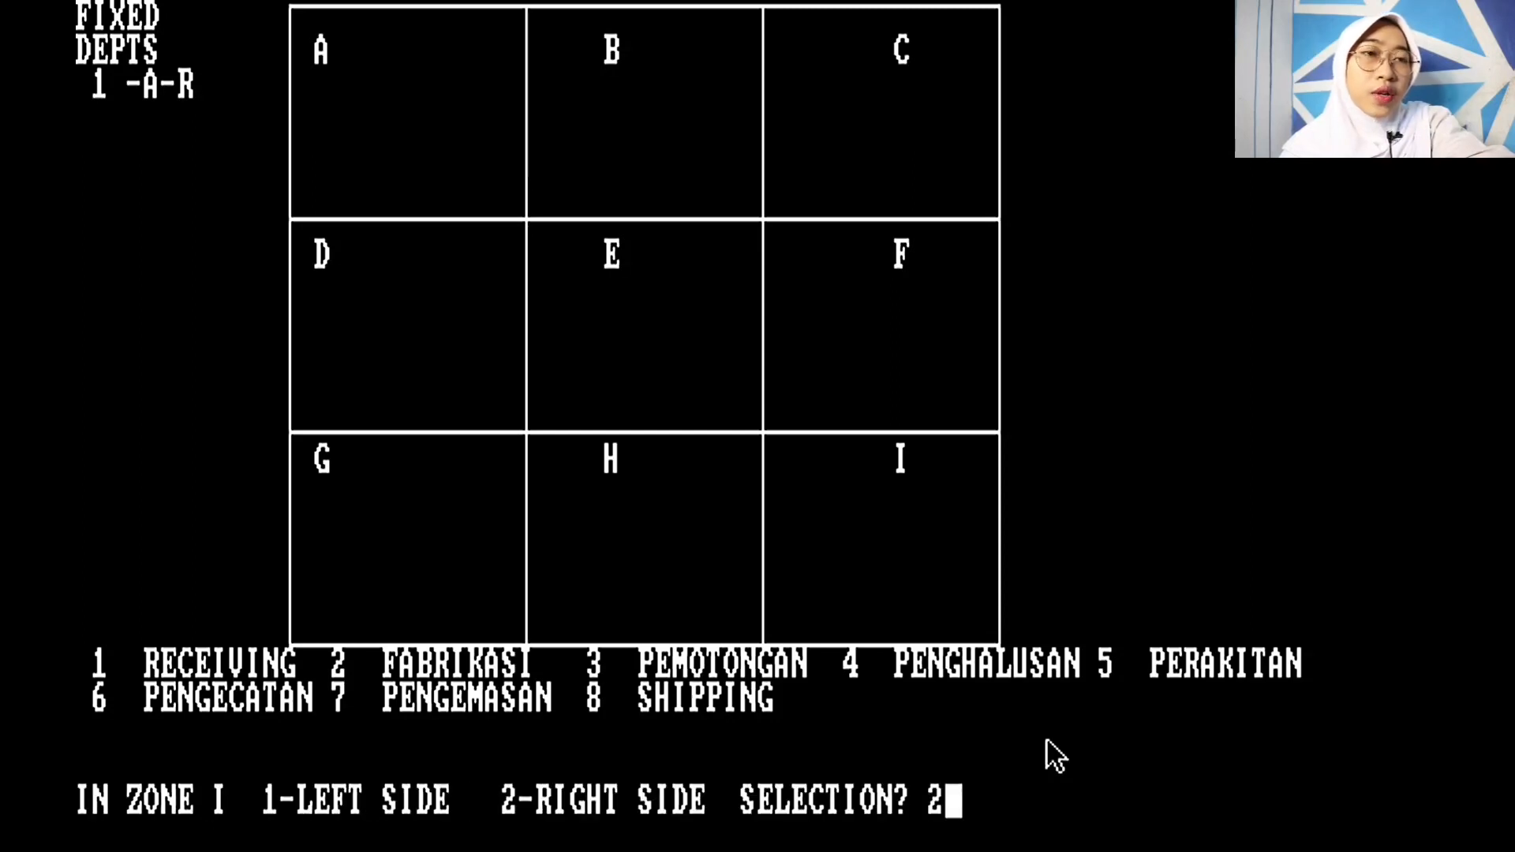
pyautogui.press('Return')
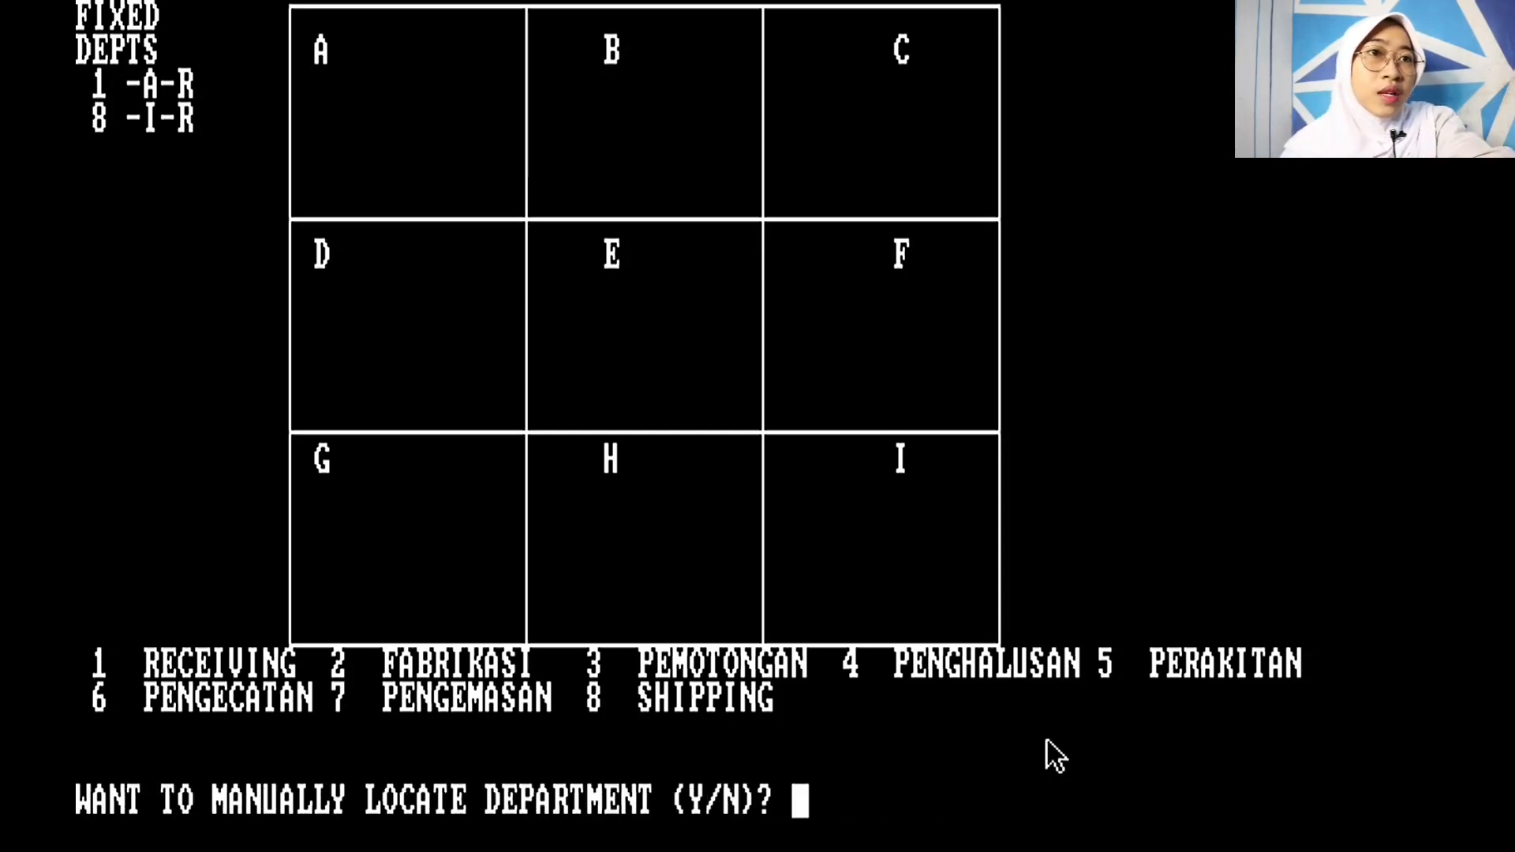
pyautogui.write('N')
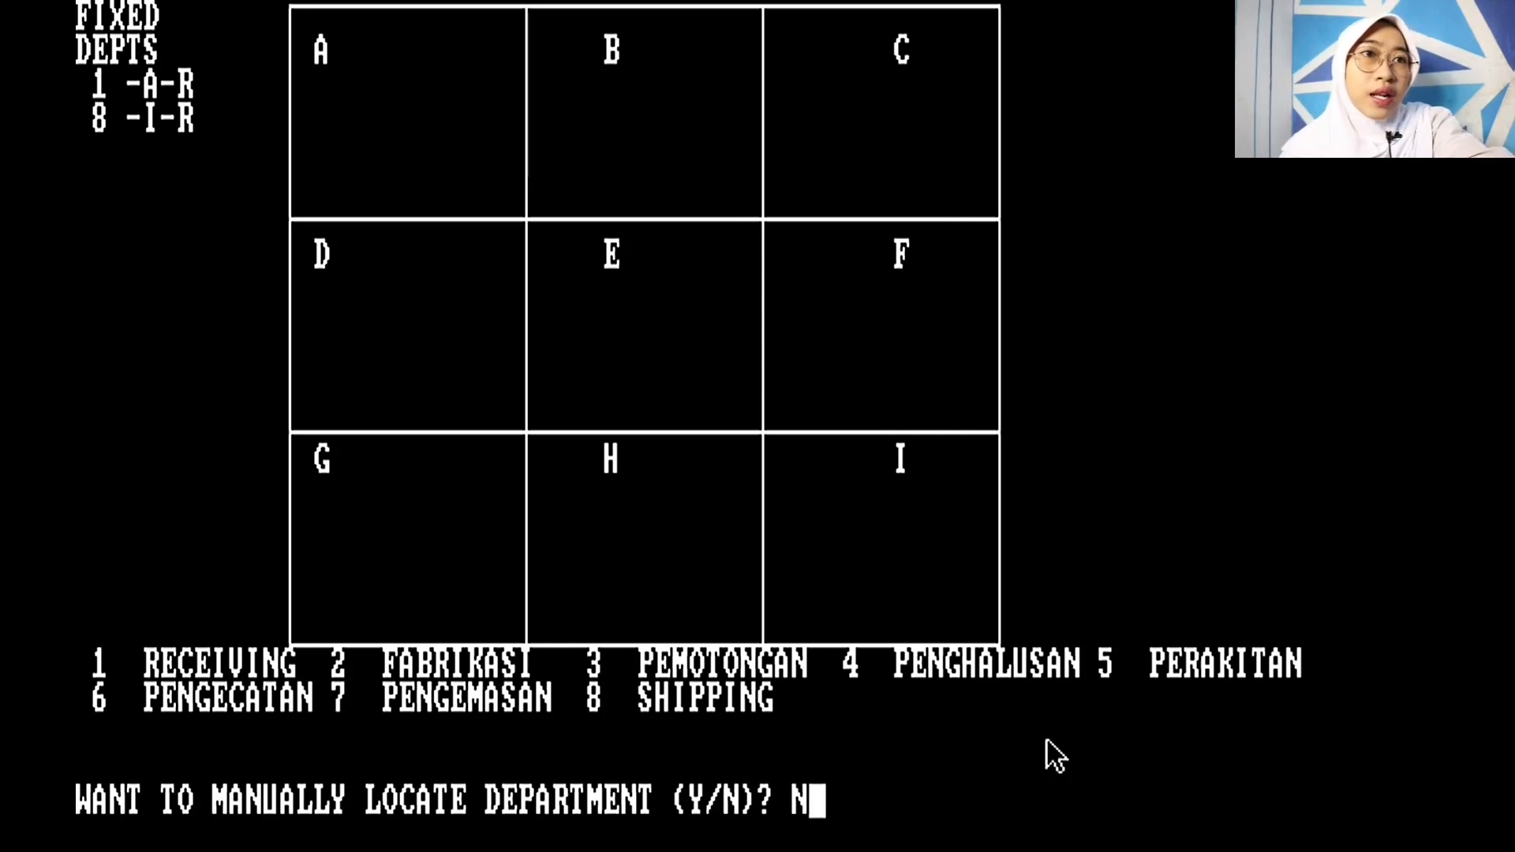
pyautogui.press('Return')
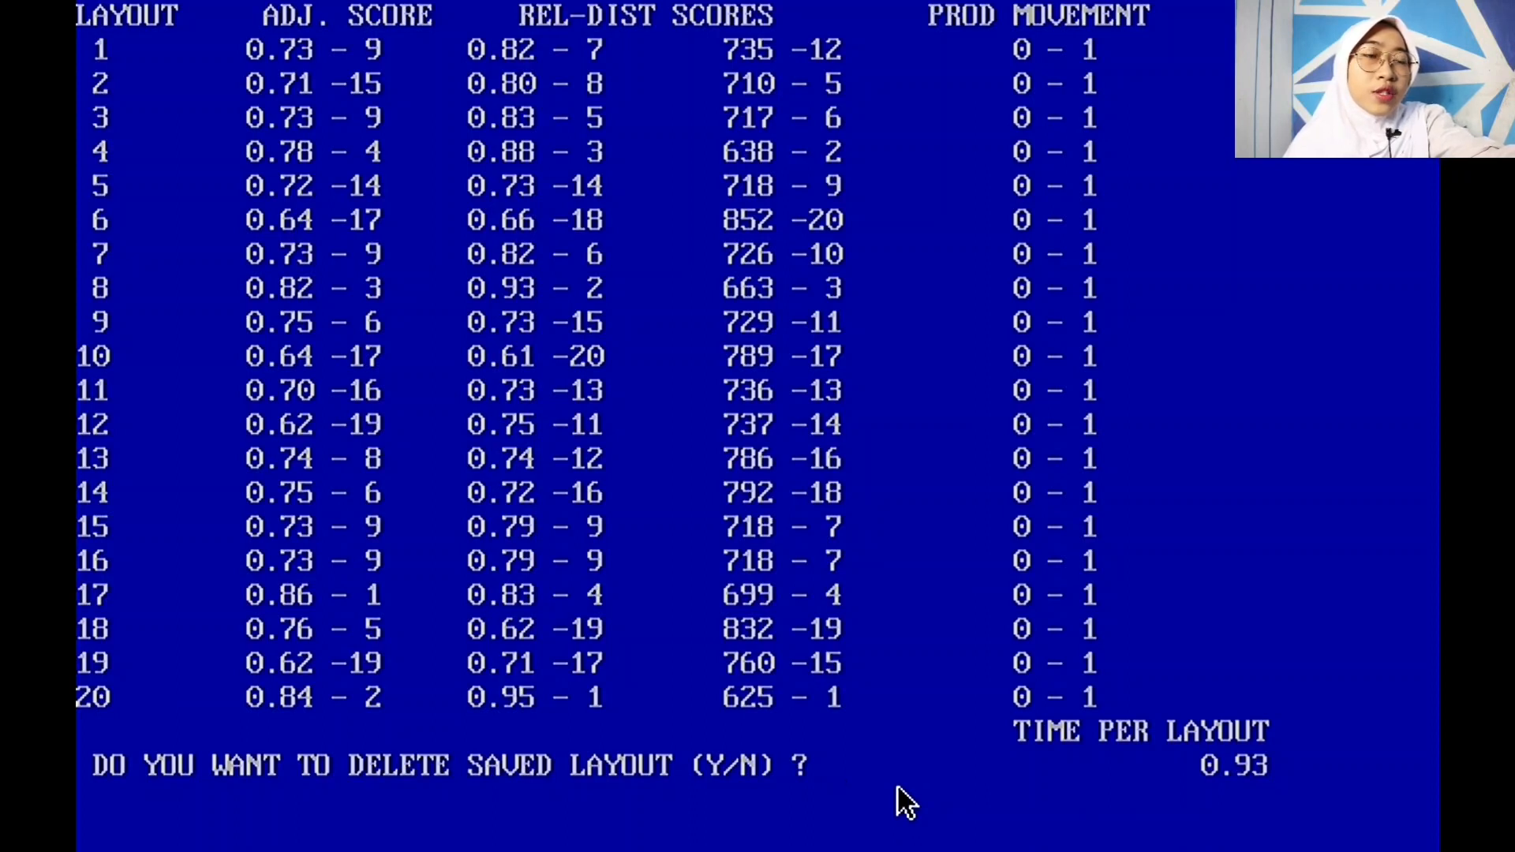
# Step: Answer N to deleting saved layouts, keeping all 20, and go back to the layout menu
pyautogui.write('N')
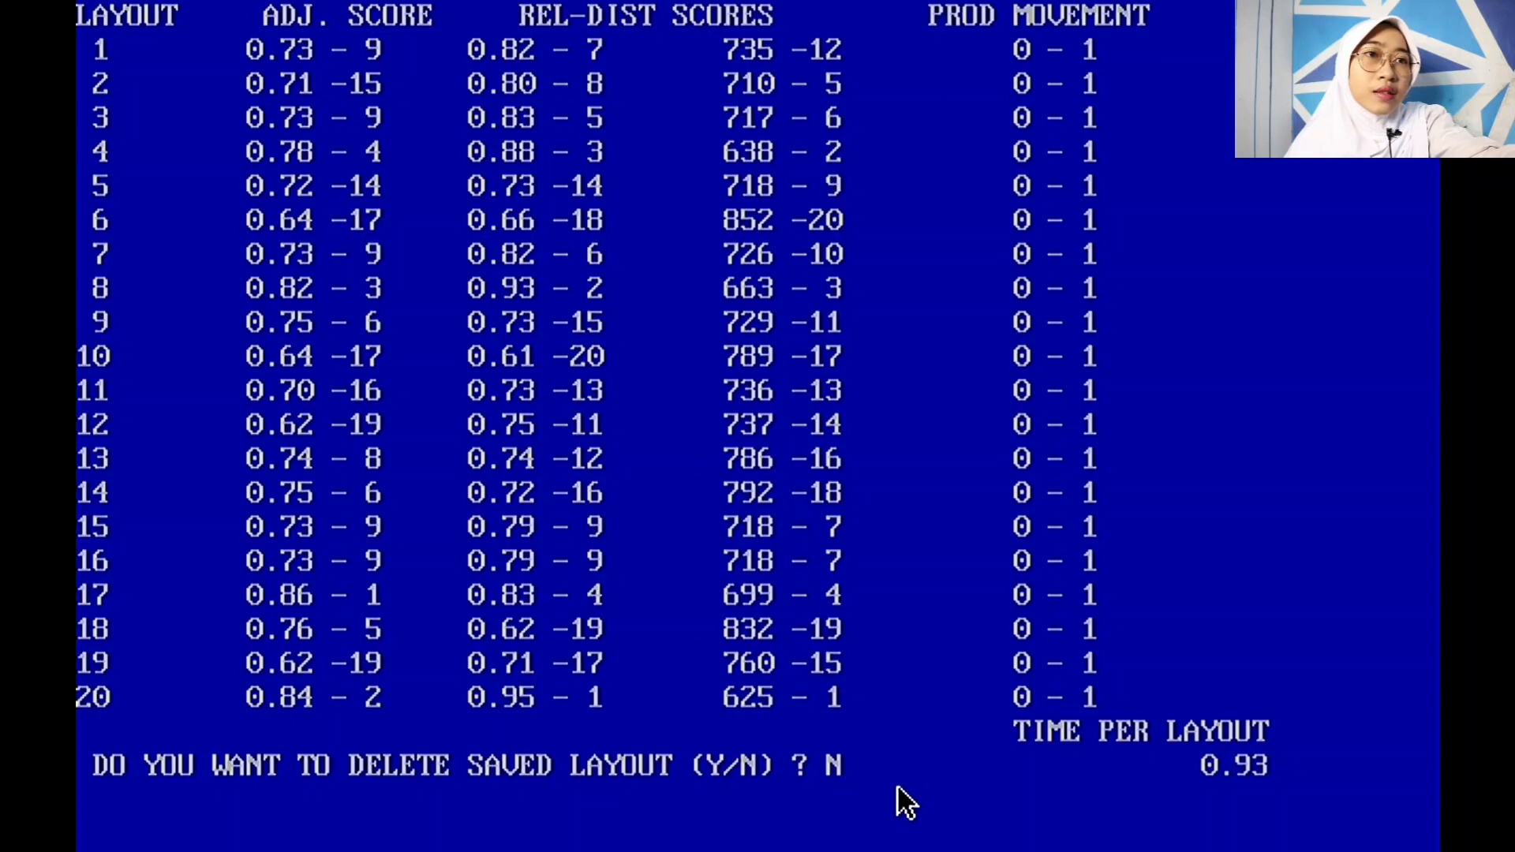
pyautogui.press('Return')
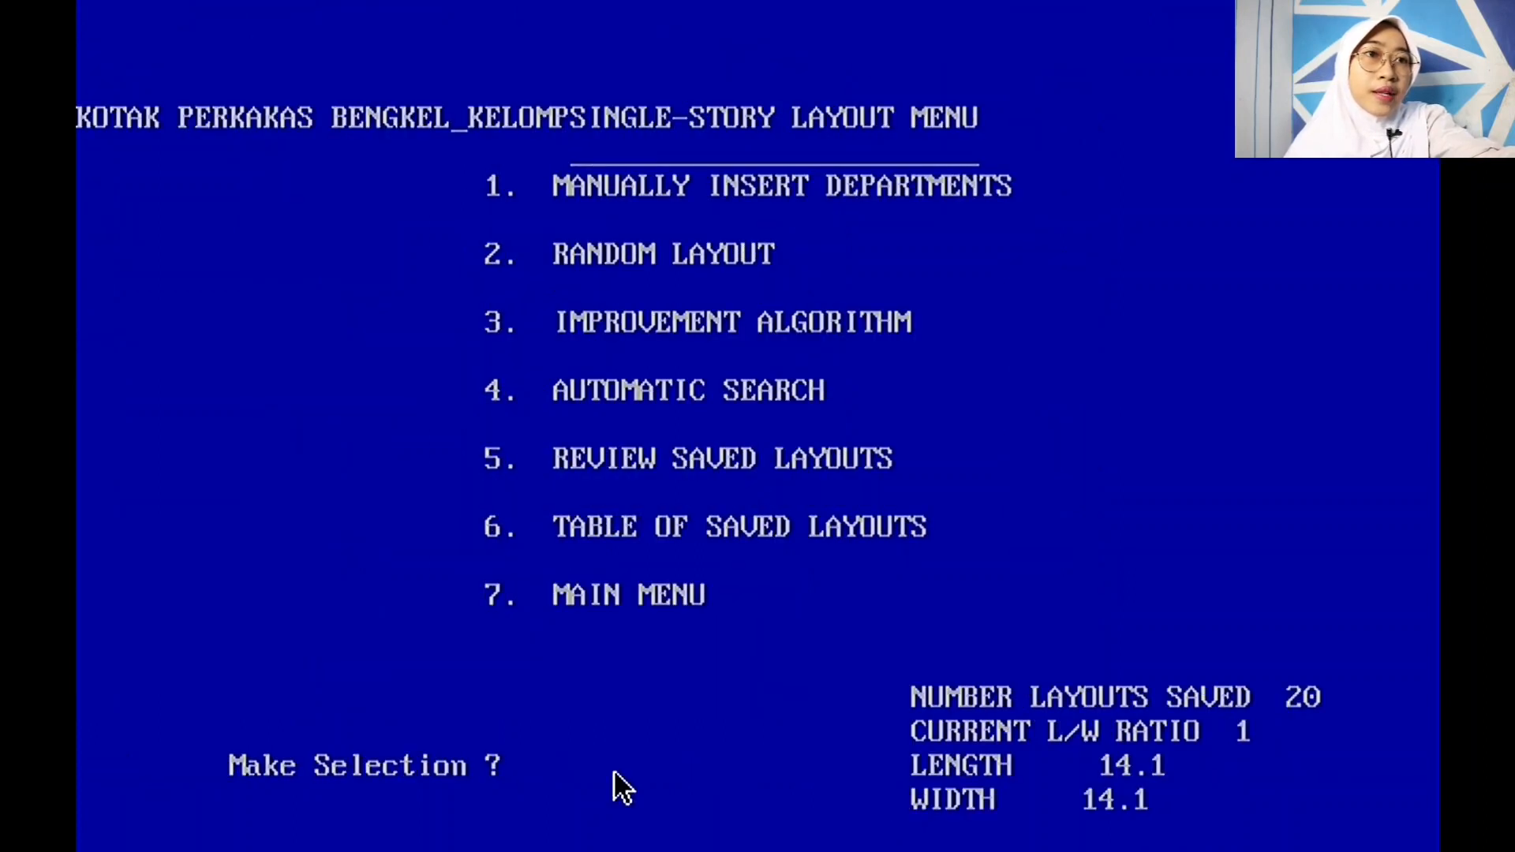
# Step: Save the problem data as 'KOTAK PERKAKAS BENGKEL_KELOMPOK 4_4ID' from the main menu, then return to the single-story layout menu
pyautogui.write('7')
pyautogui.press('Return')
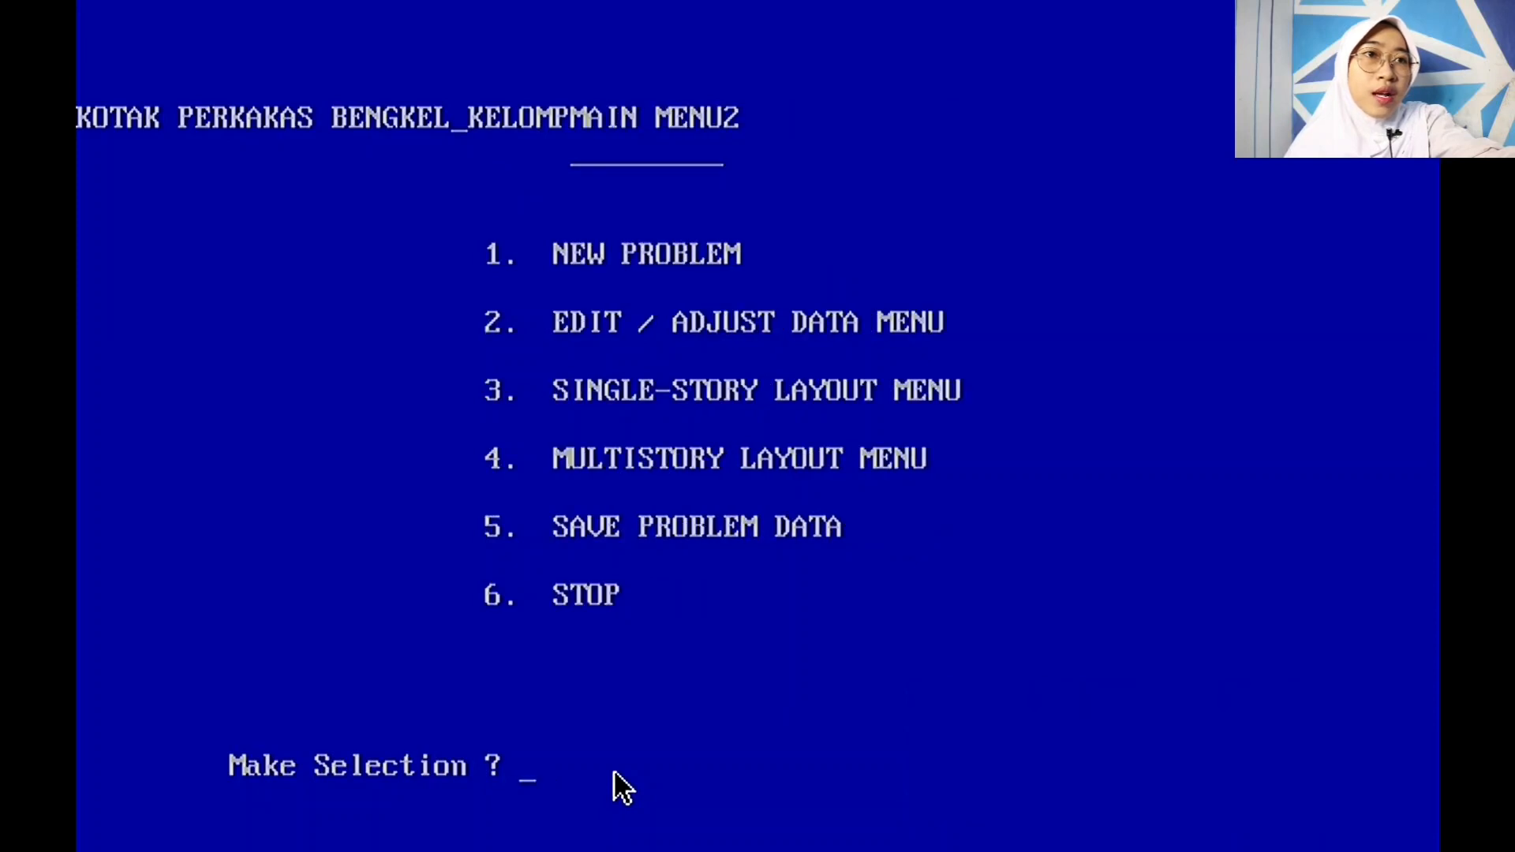
pyautogui.write('5')
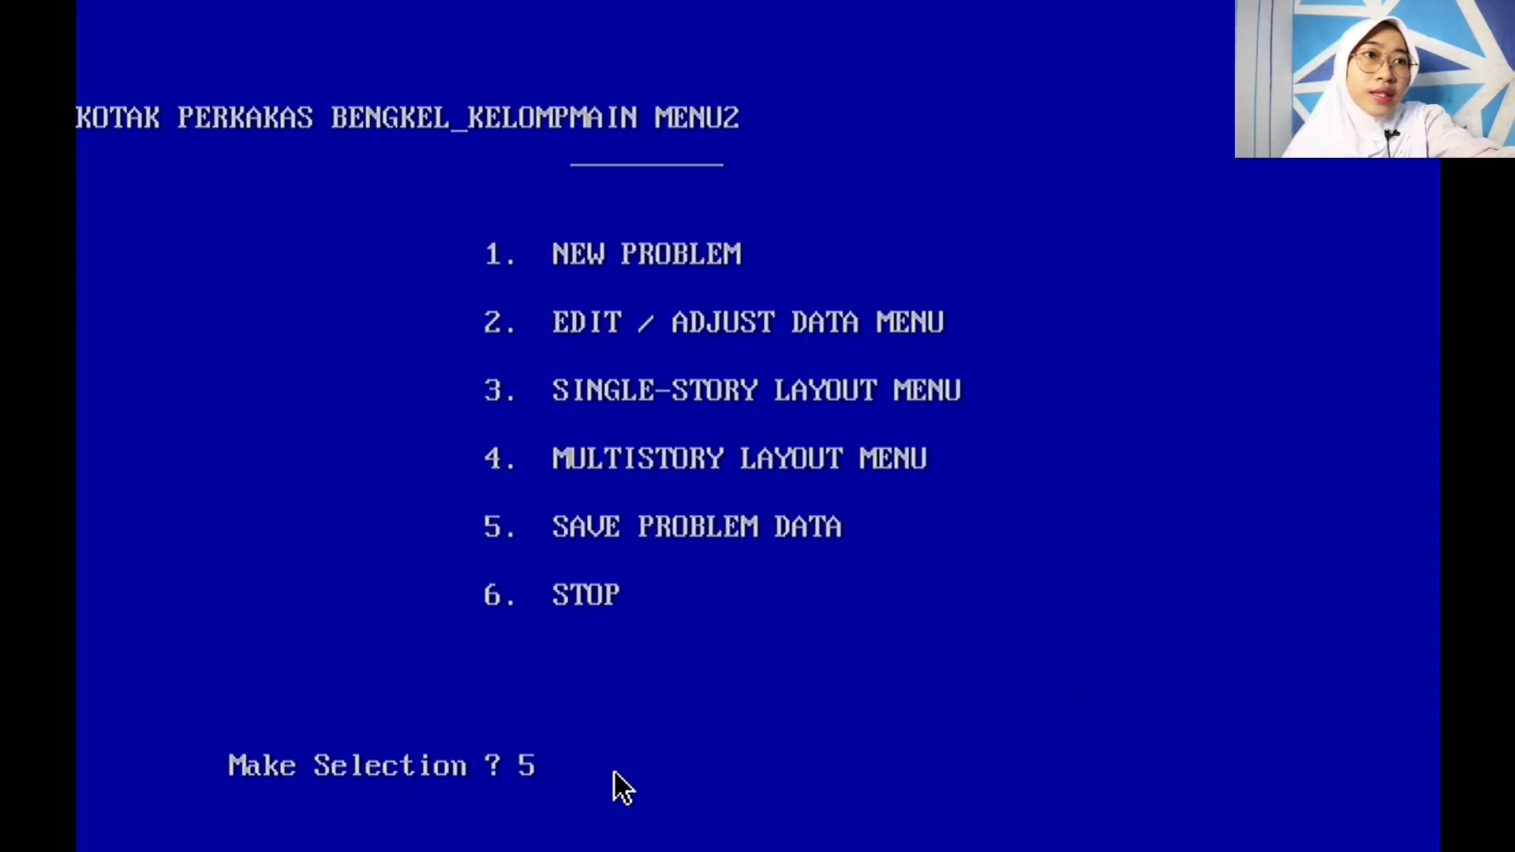
pyautogui.press('Return')
pyautogui.write('KOTAK PER')
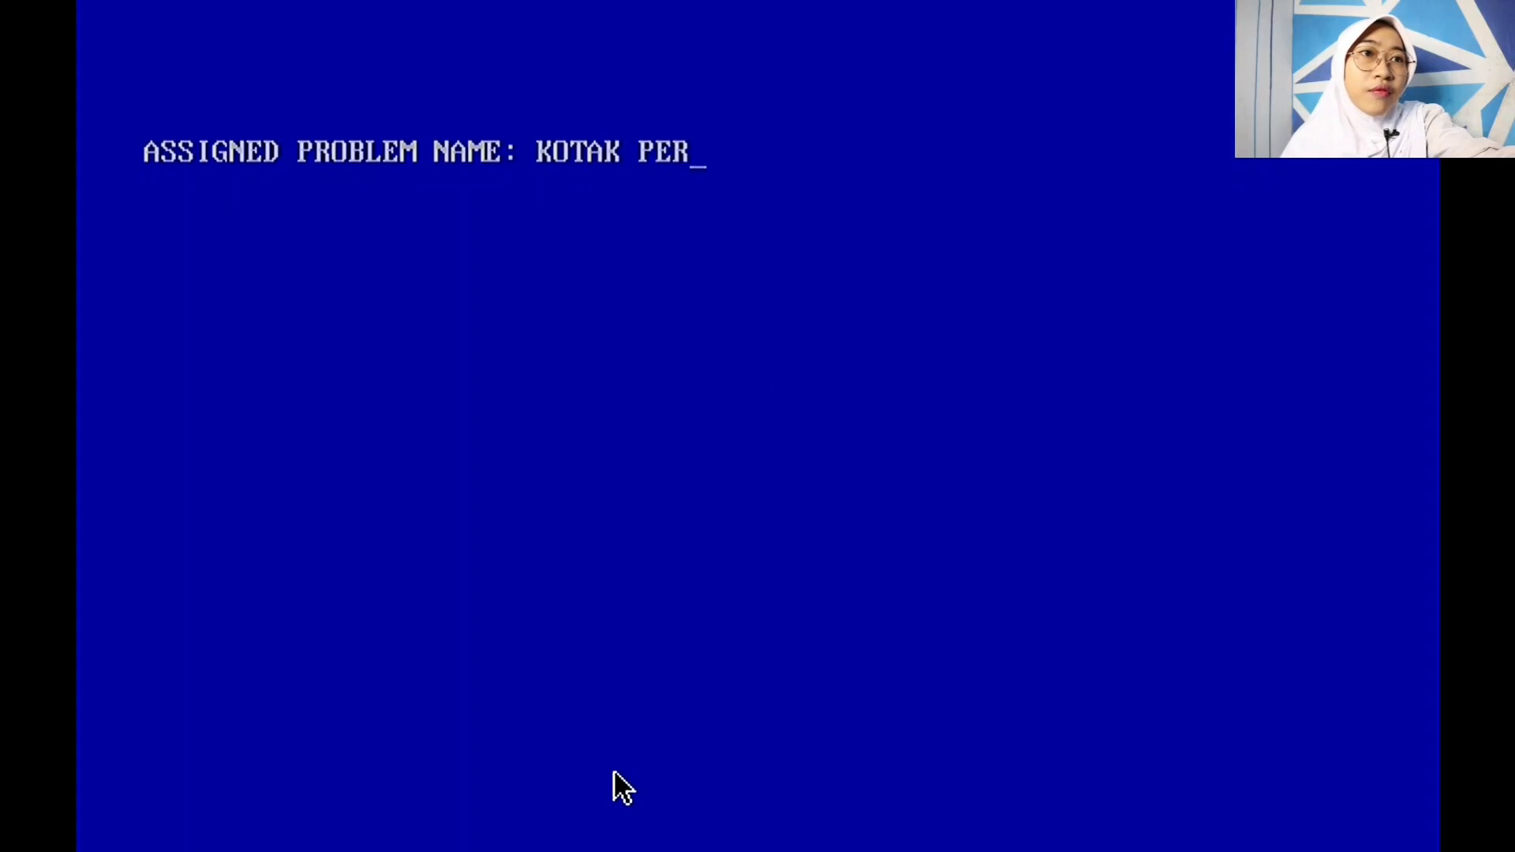
pyautogui.write('KAKAS BENGKEL_KELOMPOK')
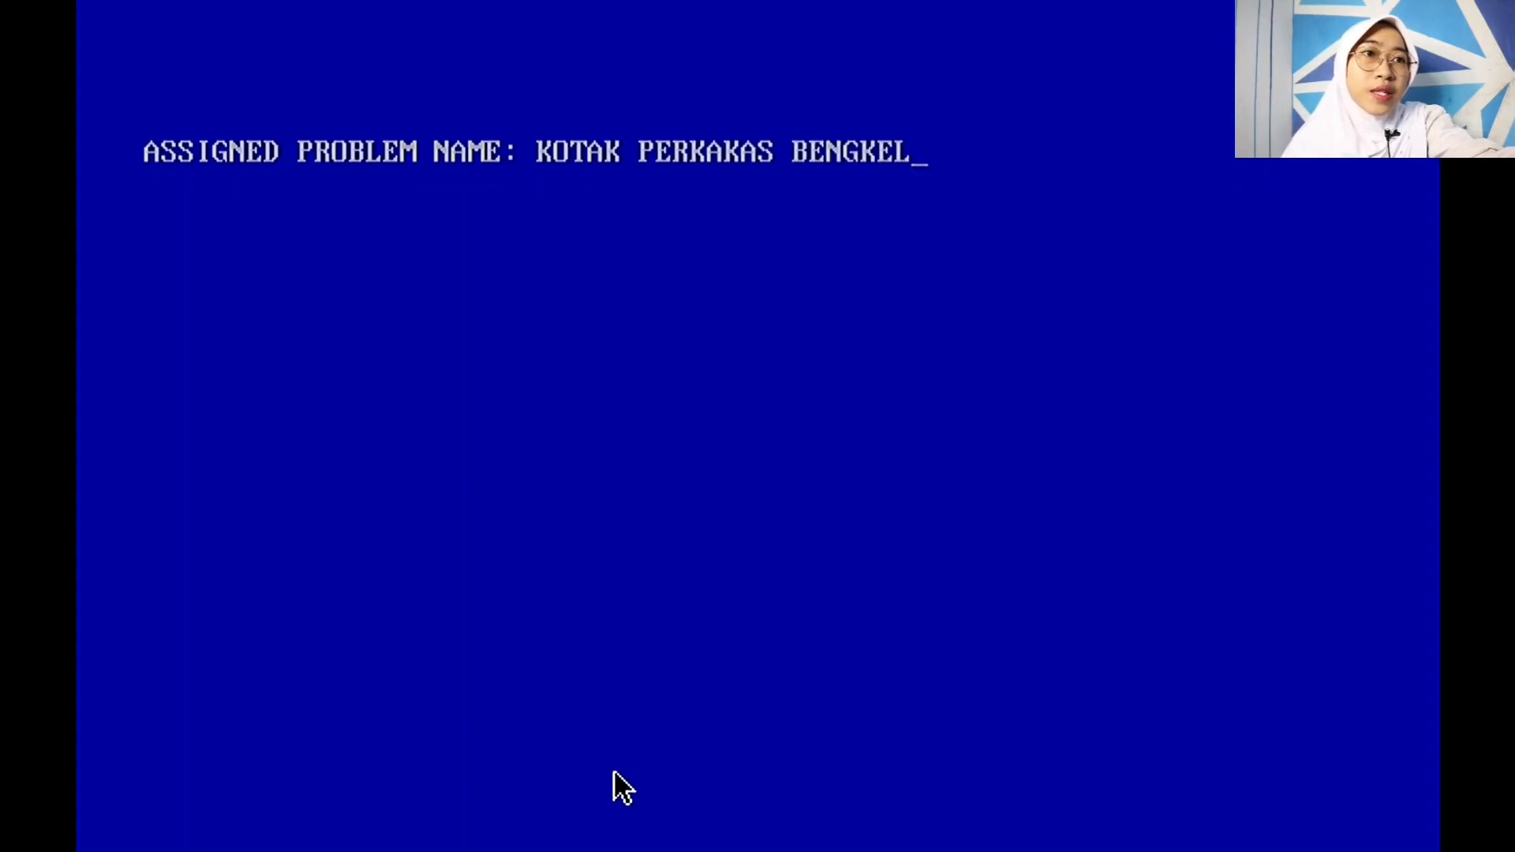
pyautogui.write(' 4_4ID12')
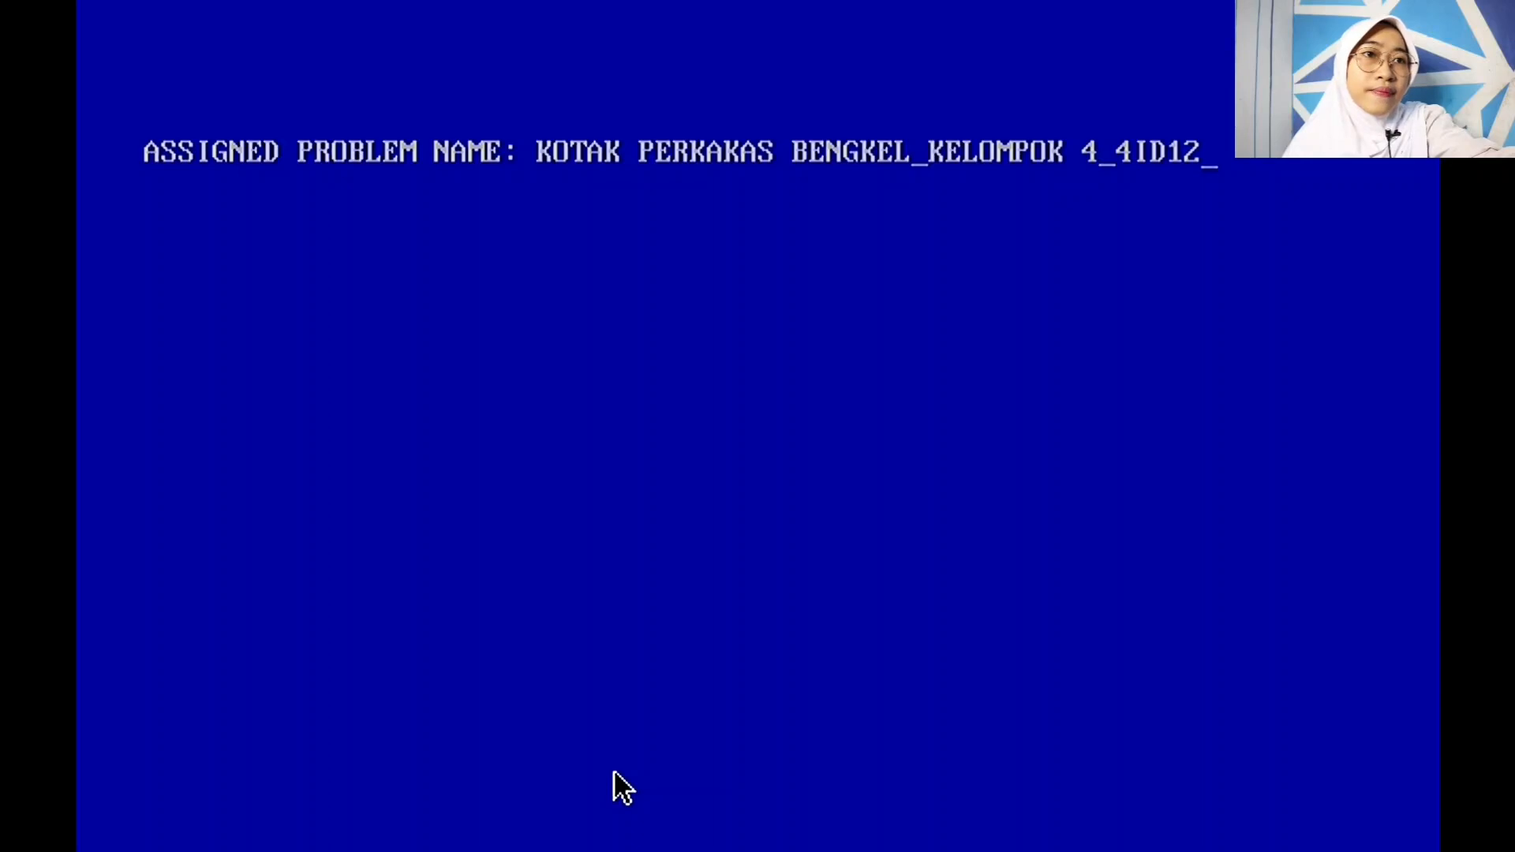
pyautogui.press('Return')
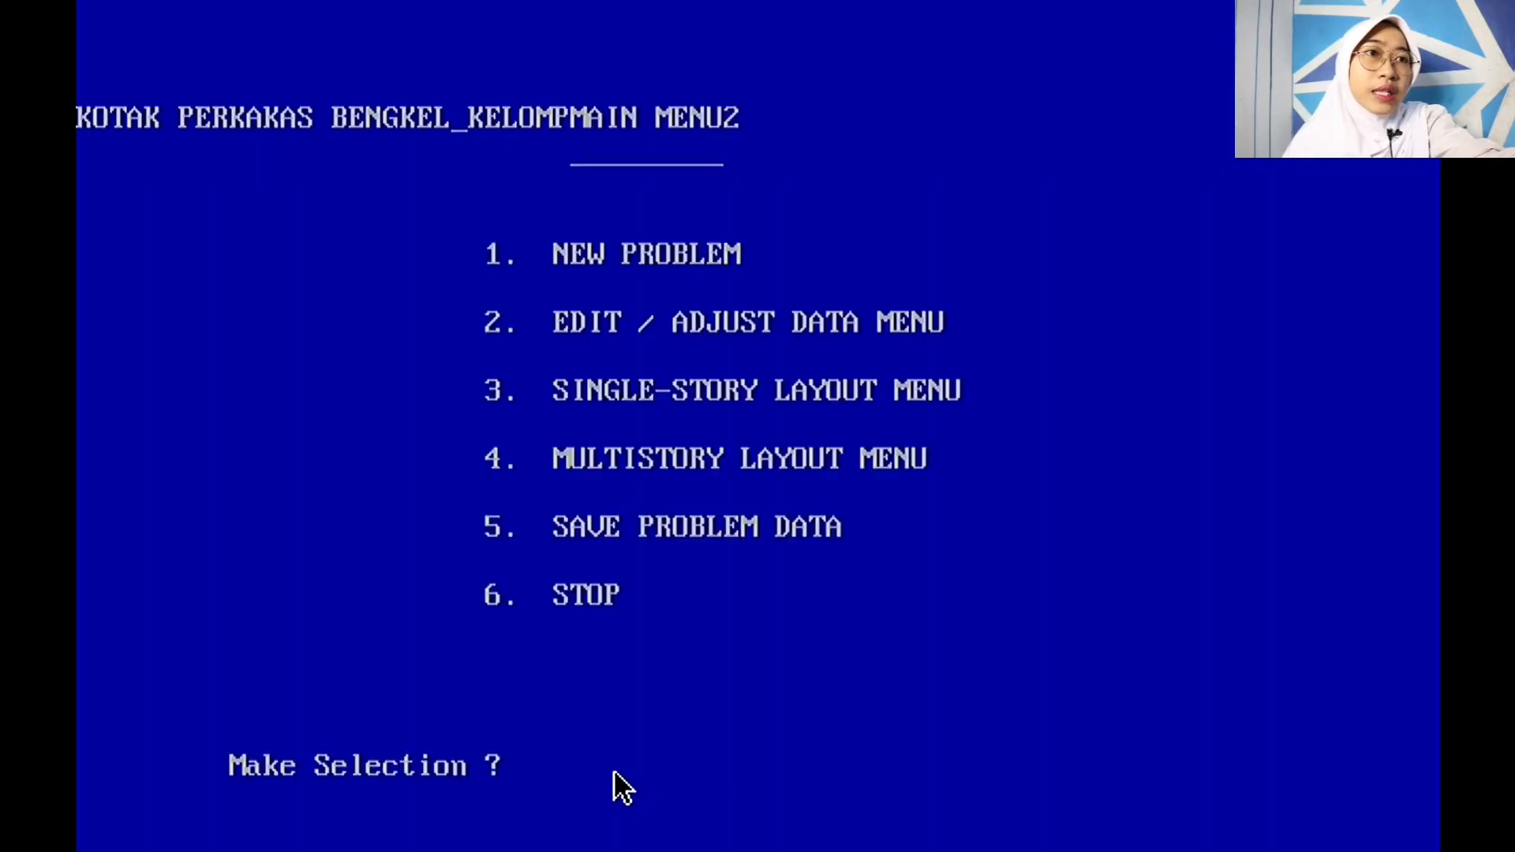
pyautogui.write('3')
pyautogui.press('Return')
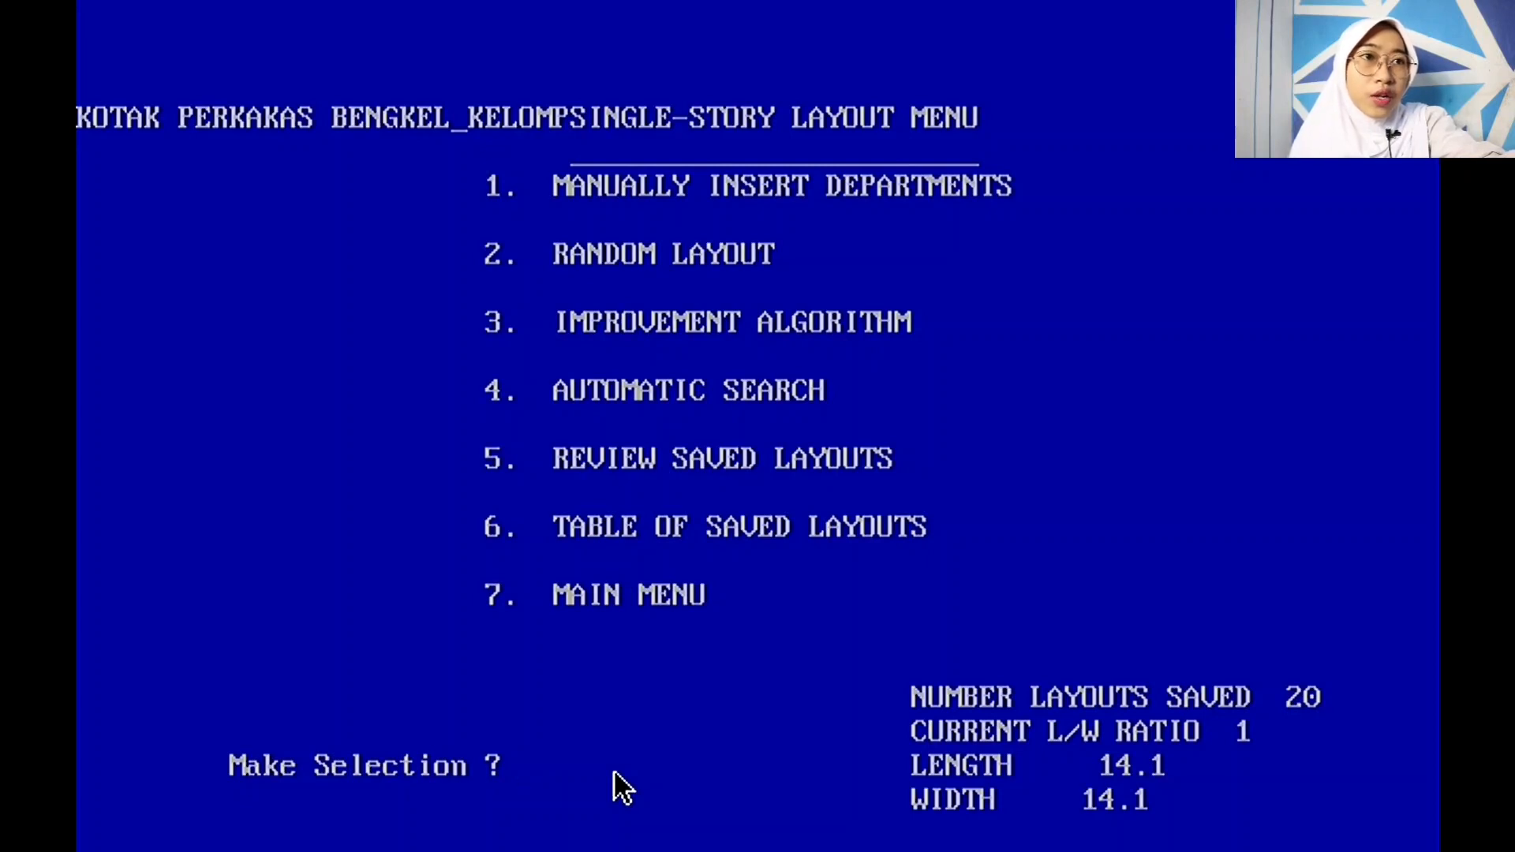
# Step: Review saved layouts starting at layout 8 to display its eight-department block diagram scoring 0.82
pyautogui.write('5')
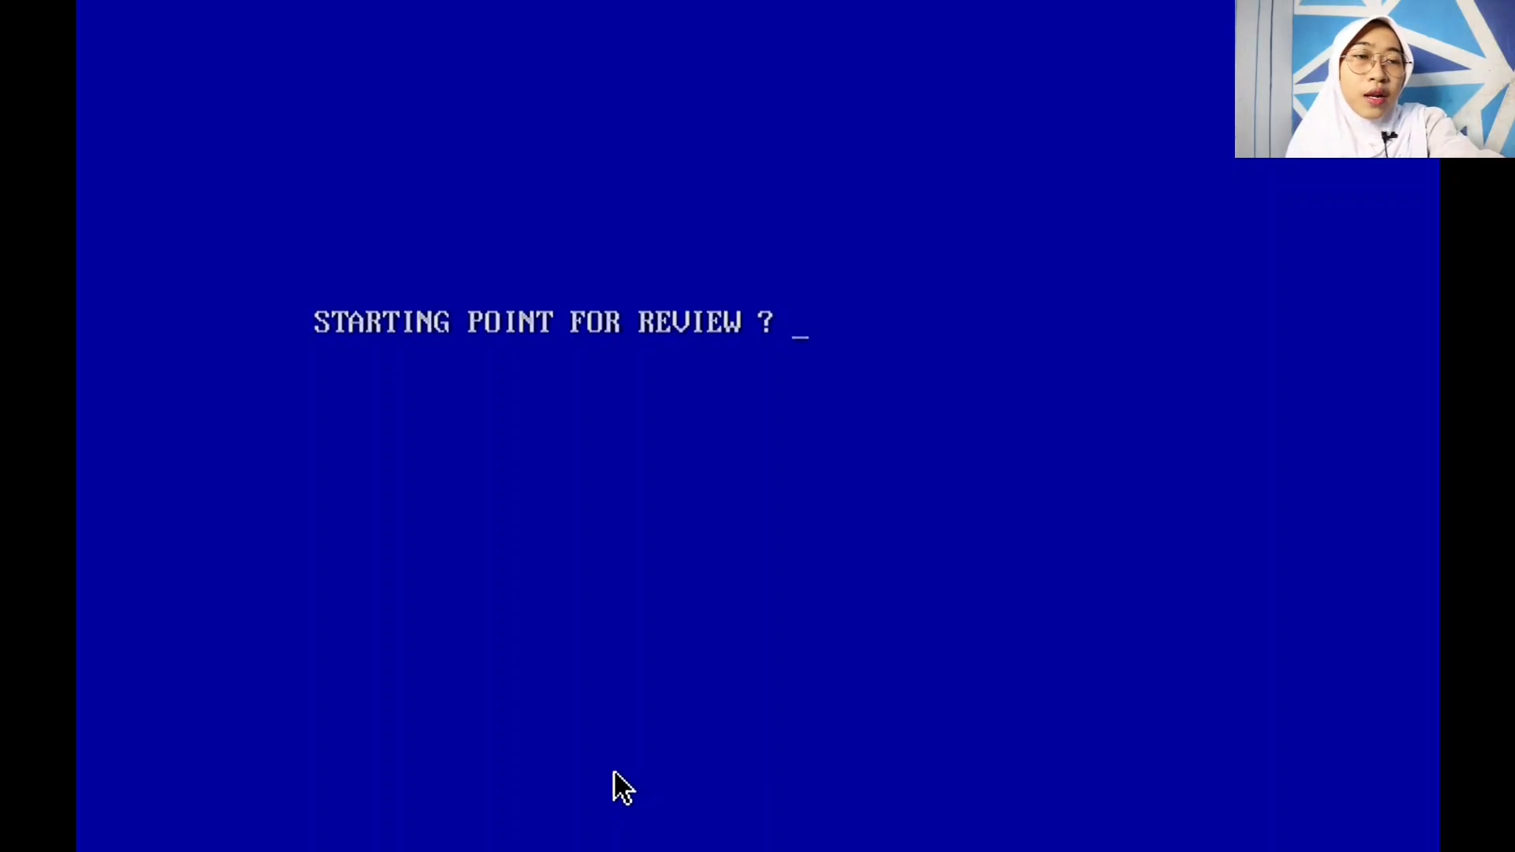
pyautogui.write('8')
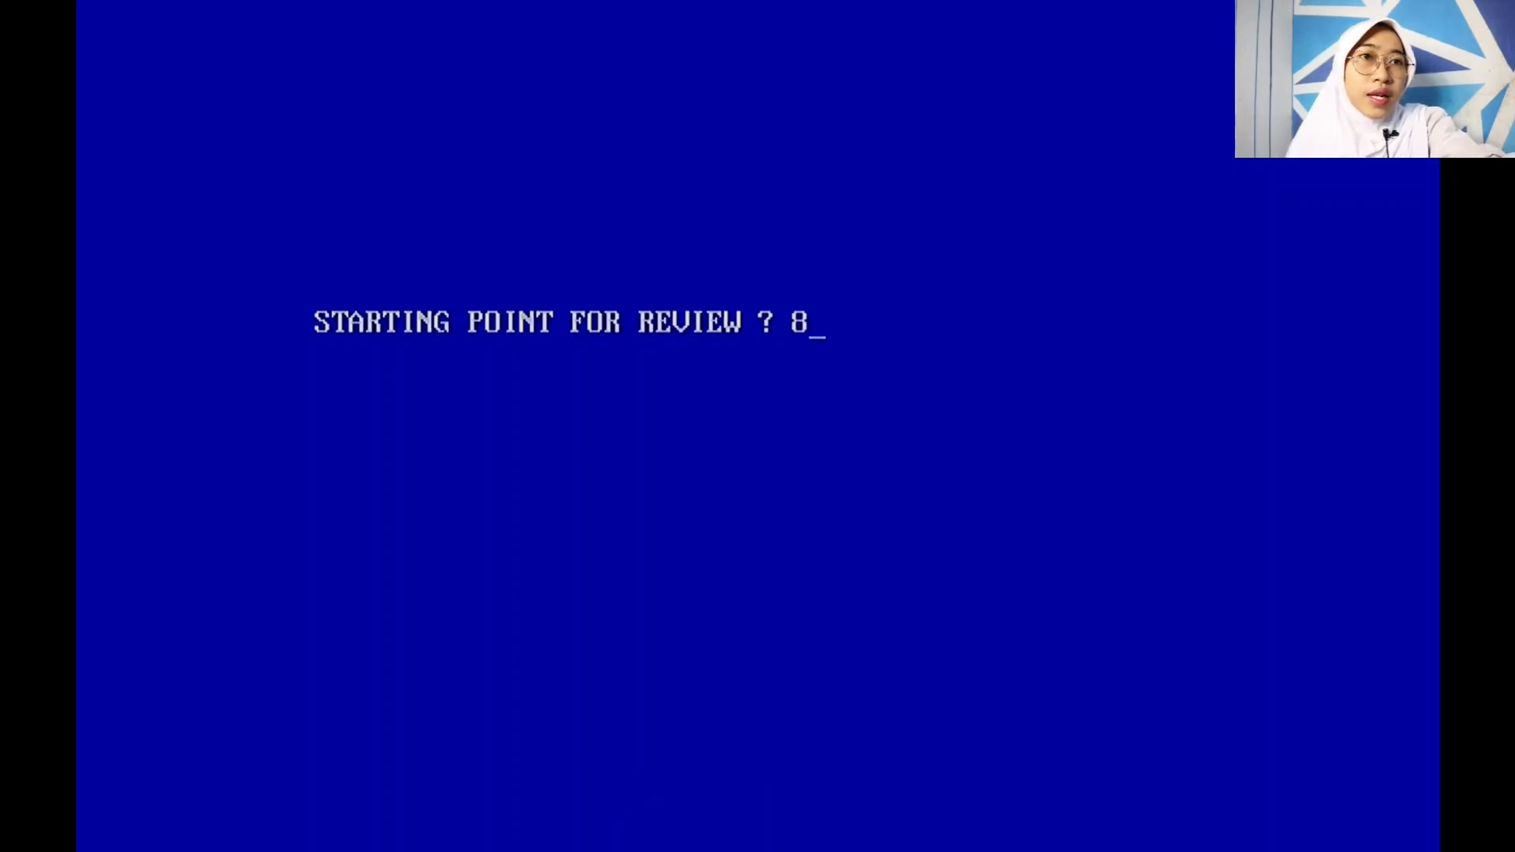
pyautogui.press('Return')
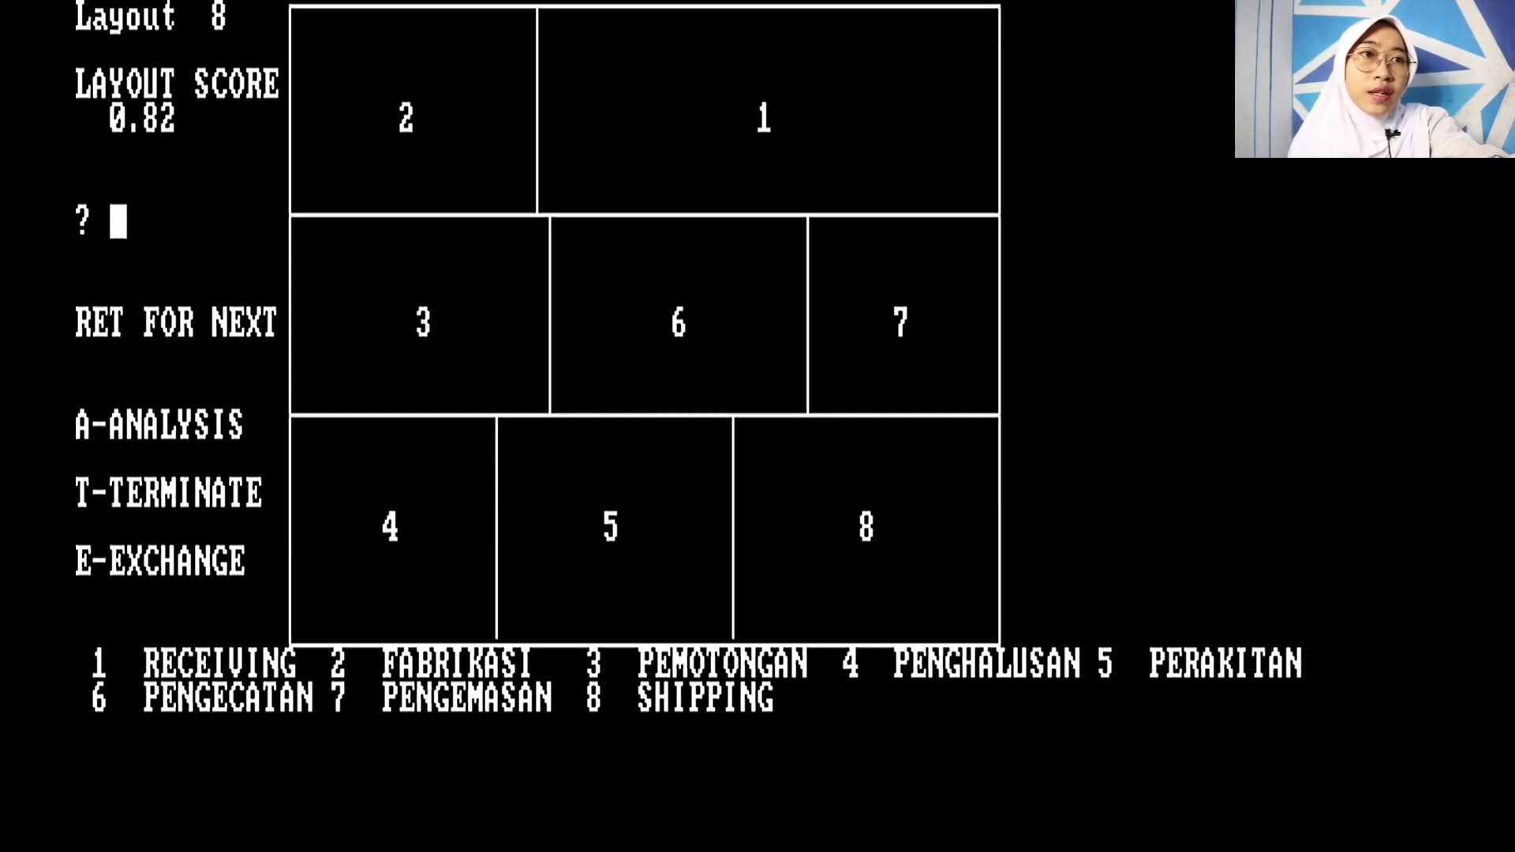
# Step: Run the analysis of layout 8, viewing centroids and dimensions, then the adjacencies-satisfied matrix
pyautogui.write('A')
pyautogui.press('Return')
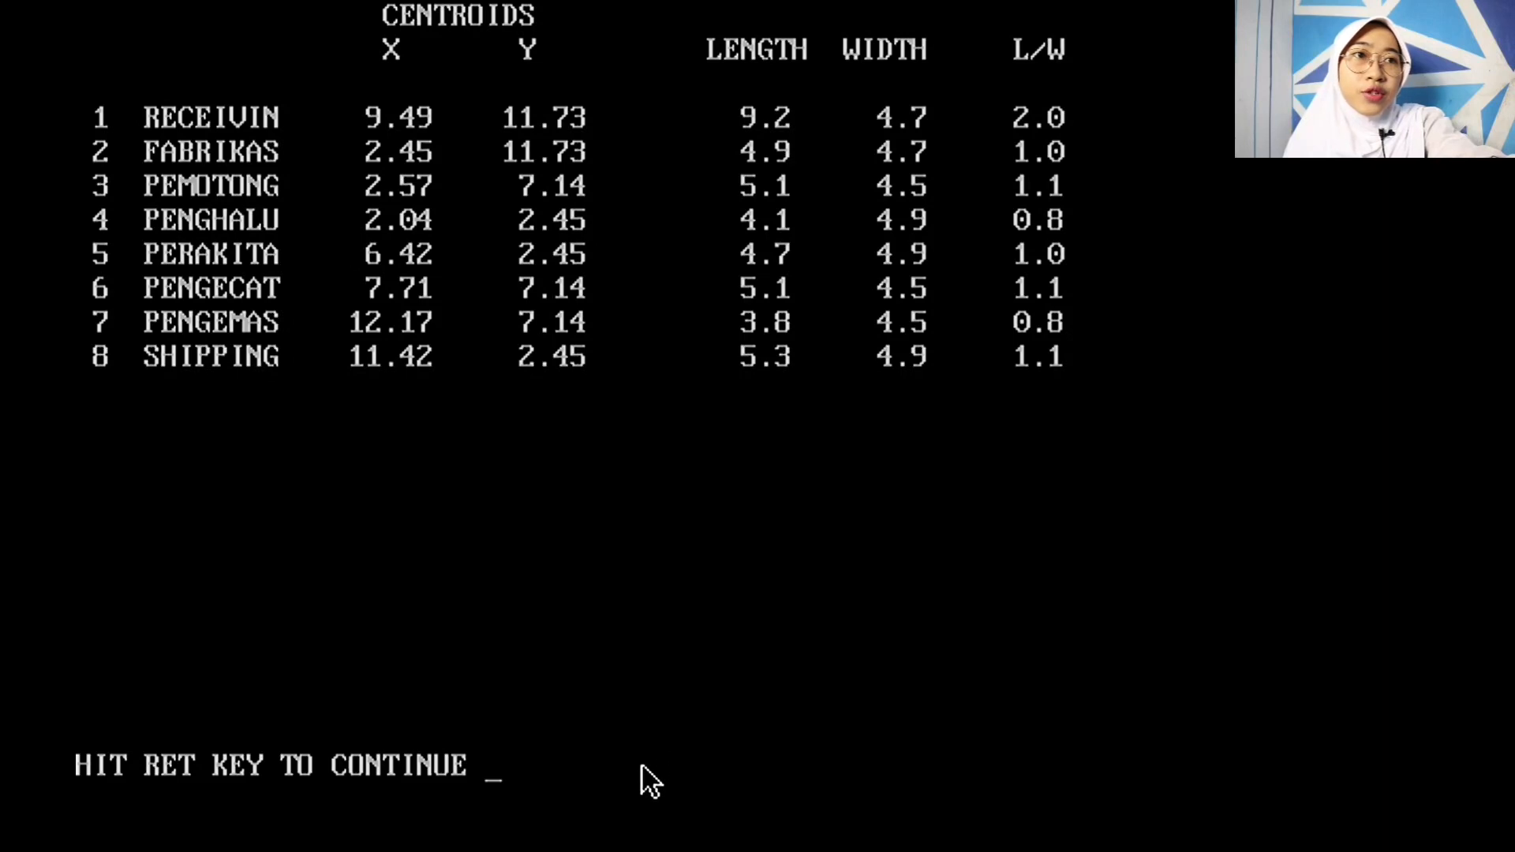
pyautogui.press('Return')
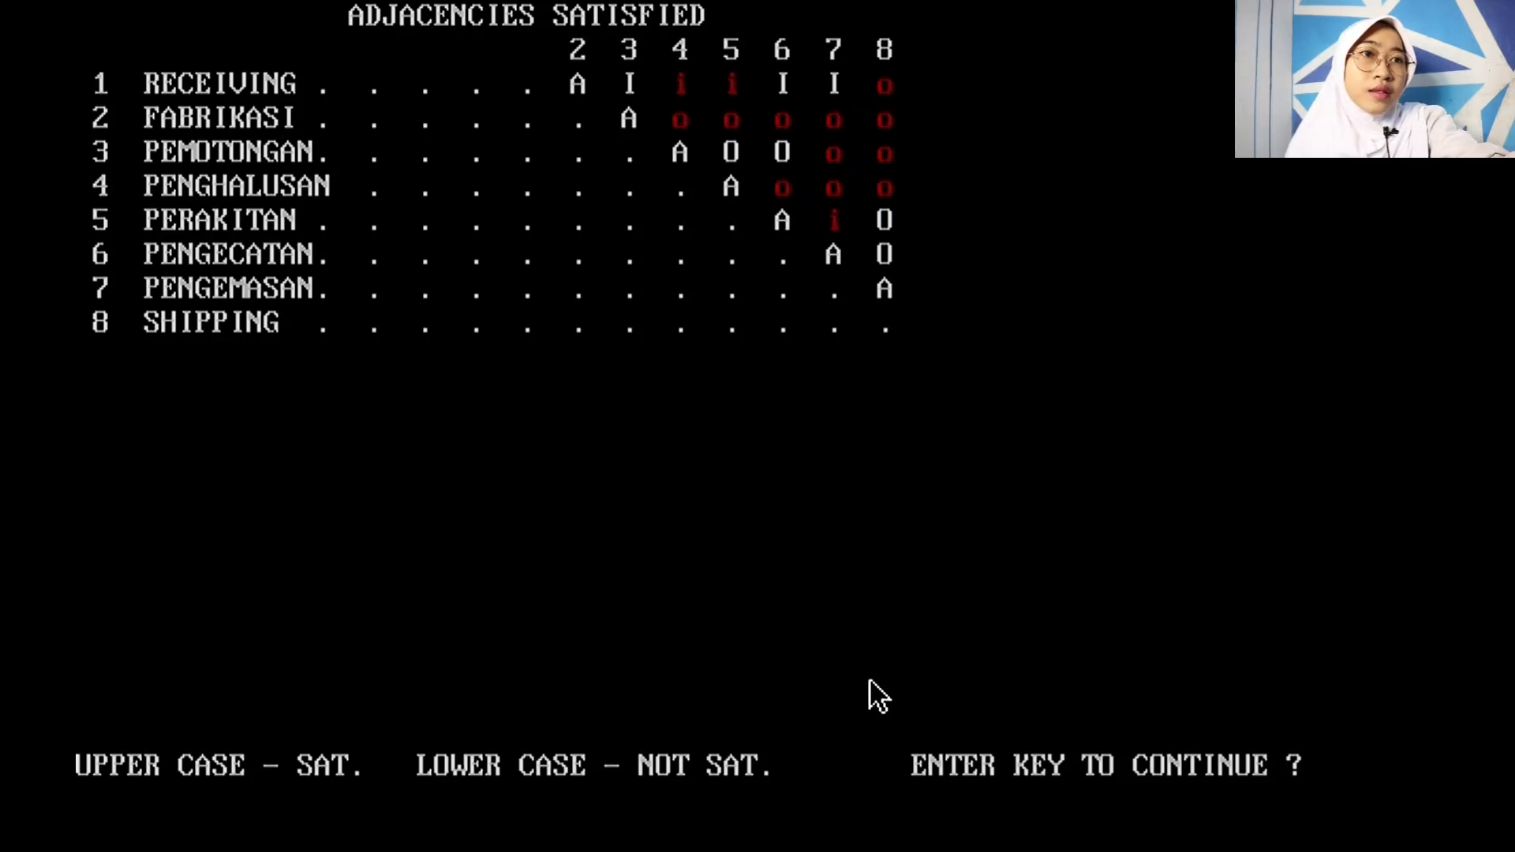
# Step: Step through layout 8's distance and product-flow matrices (rel-dist score 662.8176) back to its diagram
pyautogui.press('Return')
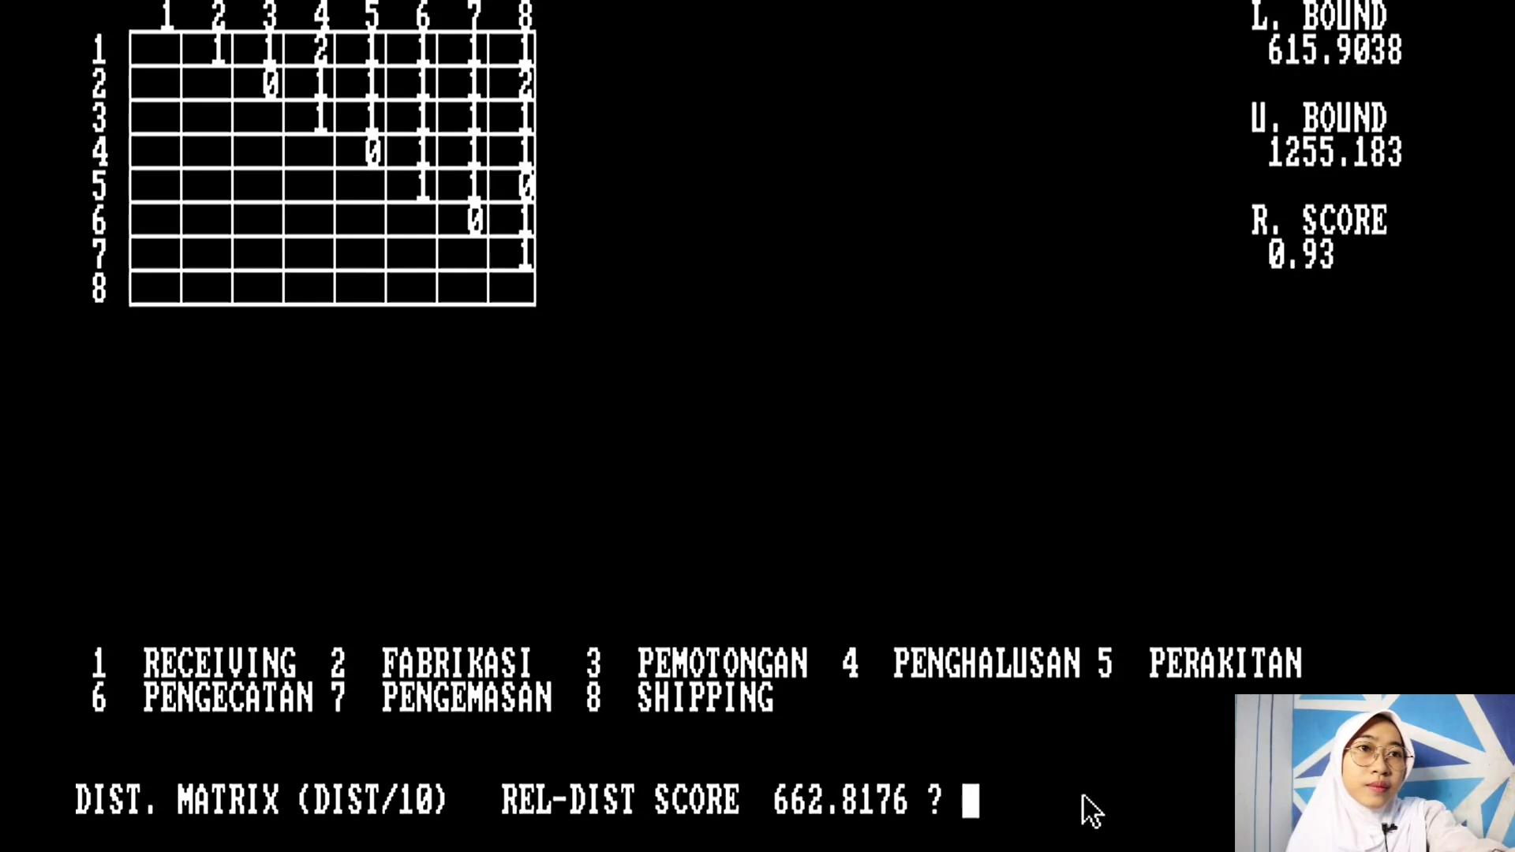
pyautogui.press('Return')
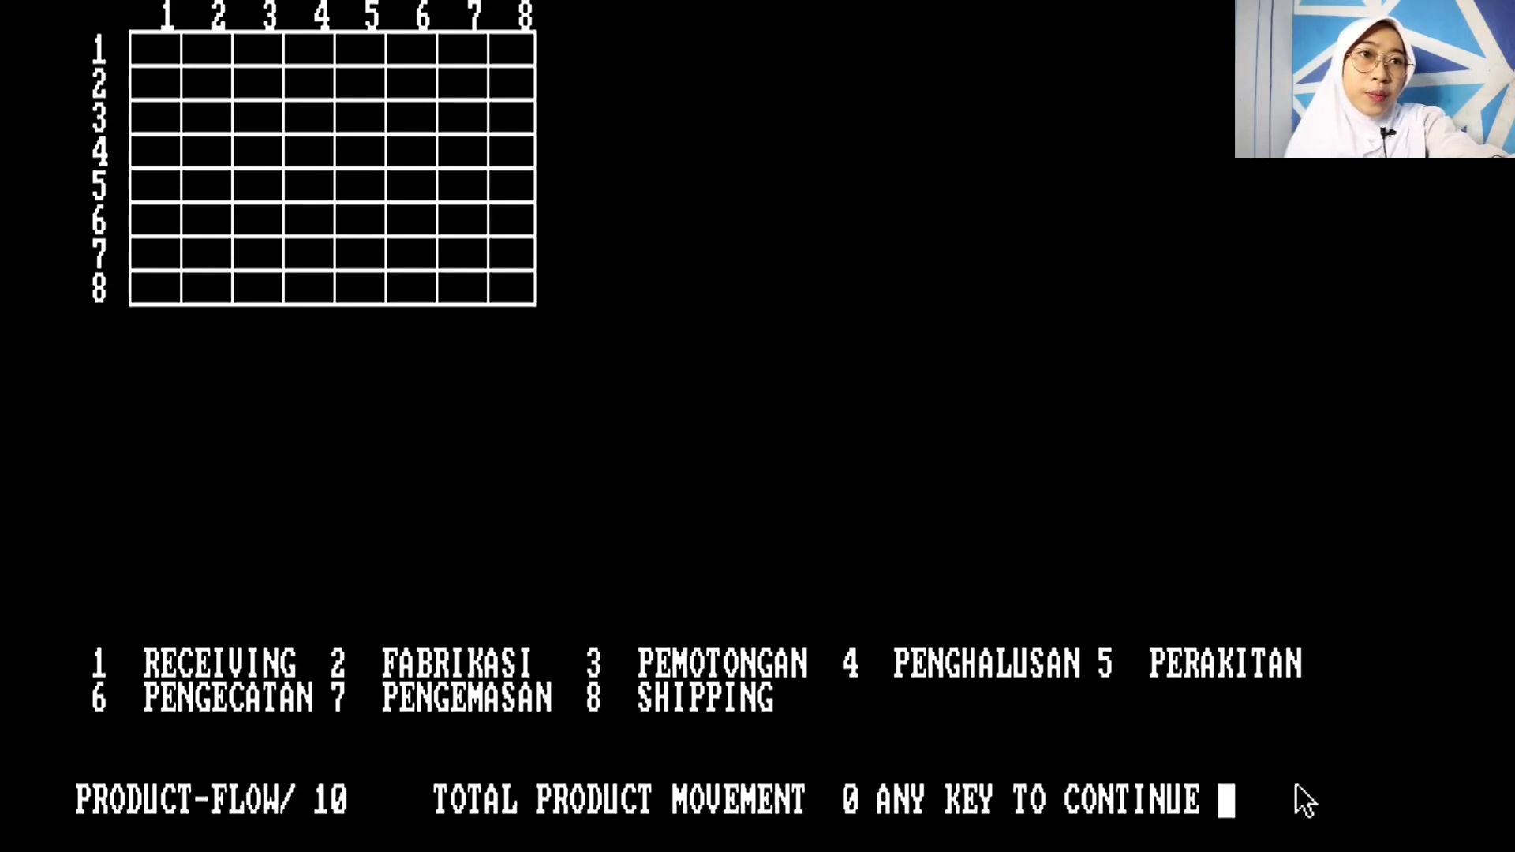
pyautogui.press('Return')
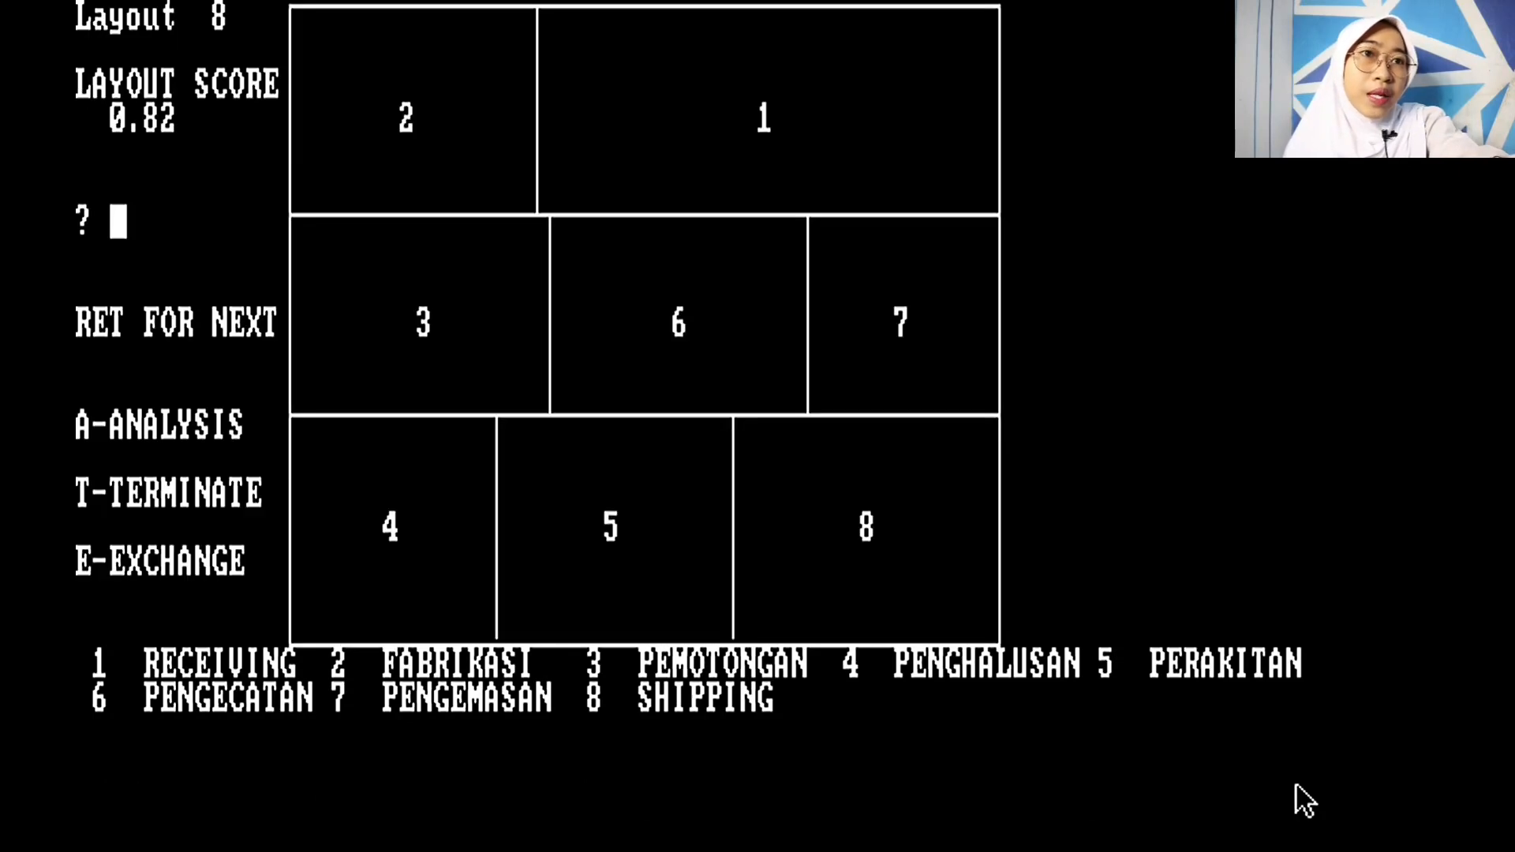